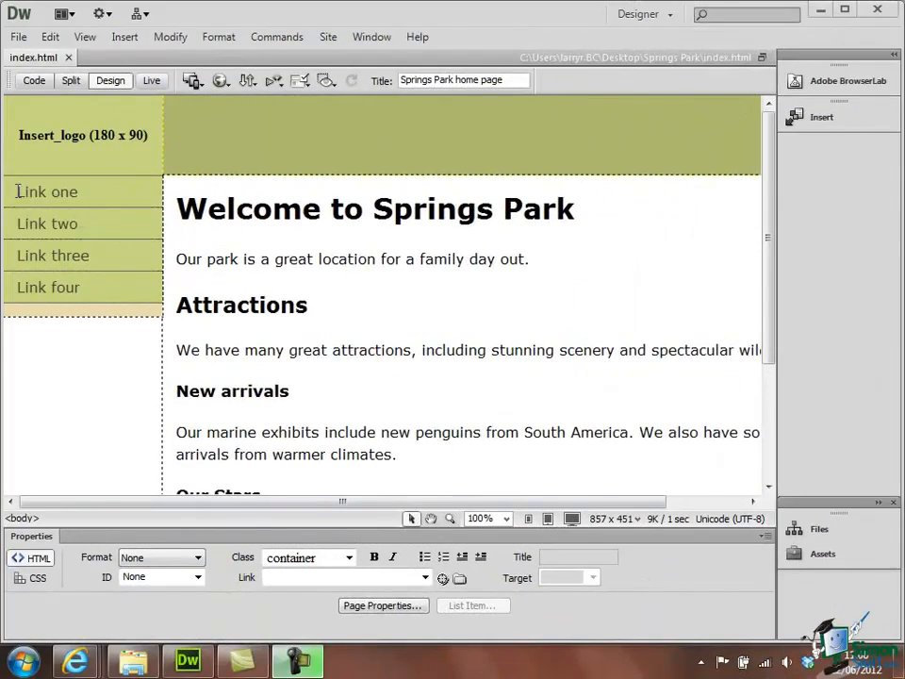
Start a hyperlink for the sidebar's "Link one" text and set its link text to "New Arrivals".
left_click_drag(18, 192, 81, 192)
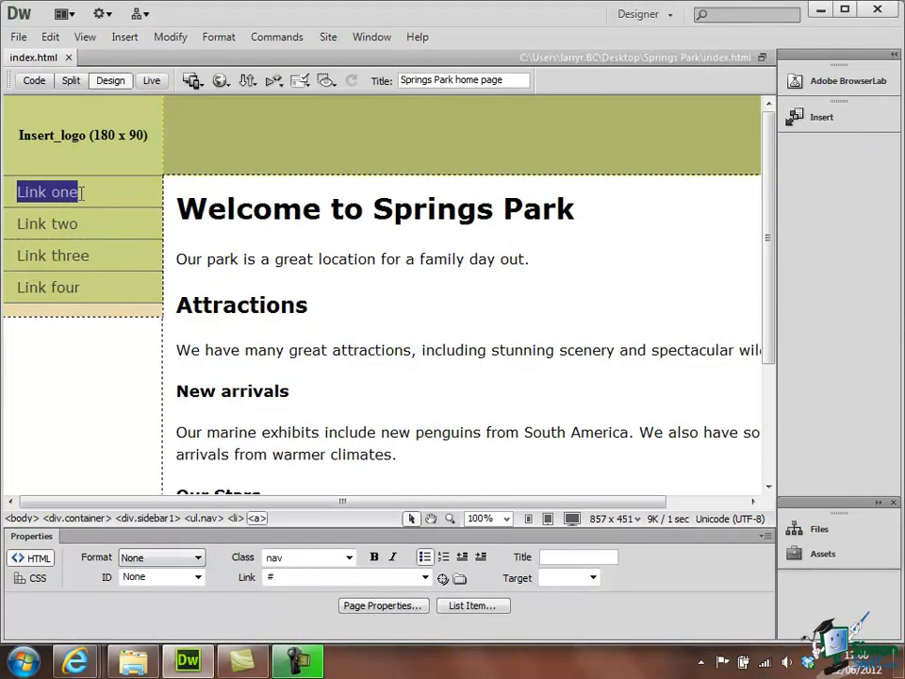
left_click(127, 40)
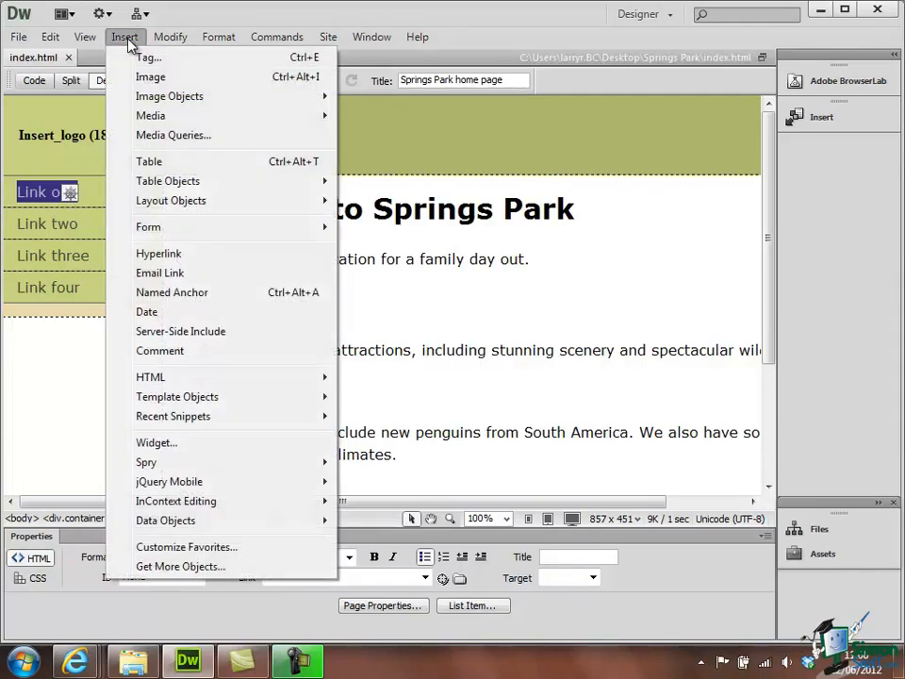
left_click(176, 256)
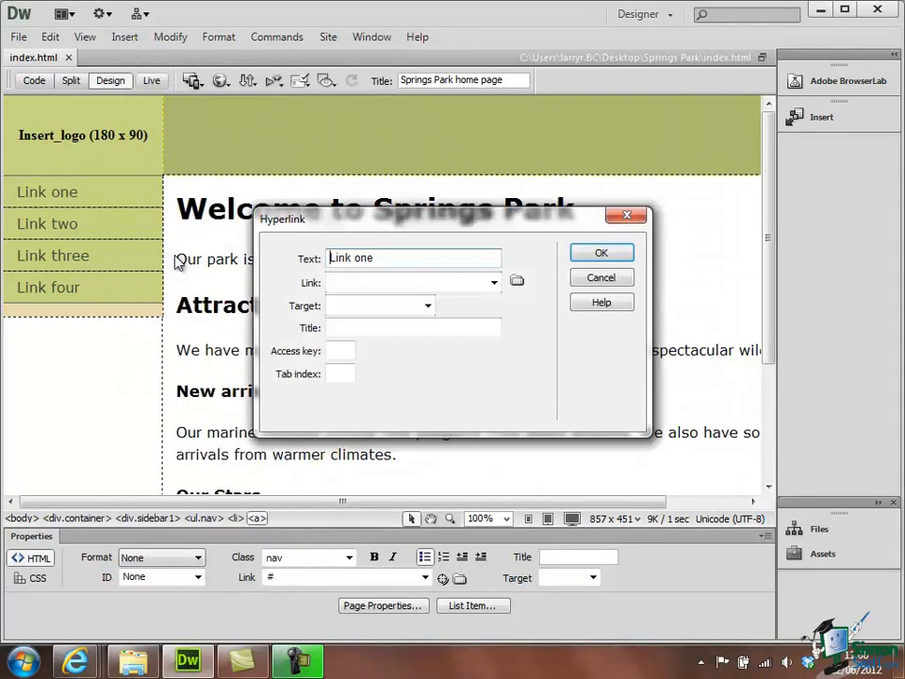
left_click(377, 257)
left_click_drag(377, 257, 435, 289)
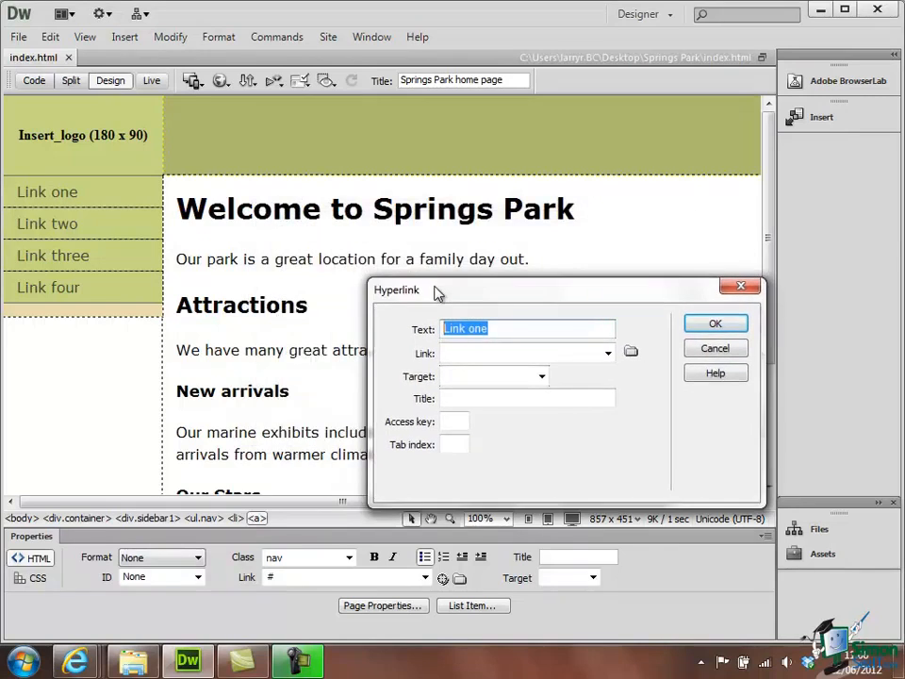
type("New Arrivals")
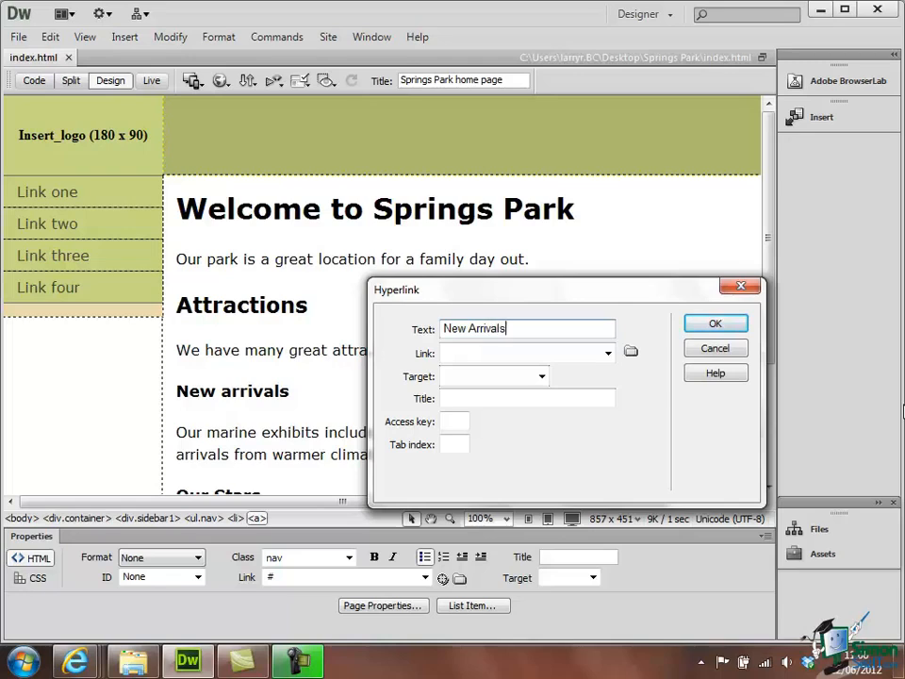
Set the hyperlink's destination to new_arrivals.html in the Springs Park folder on the Desktop.
left_click(630, 352)
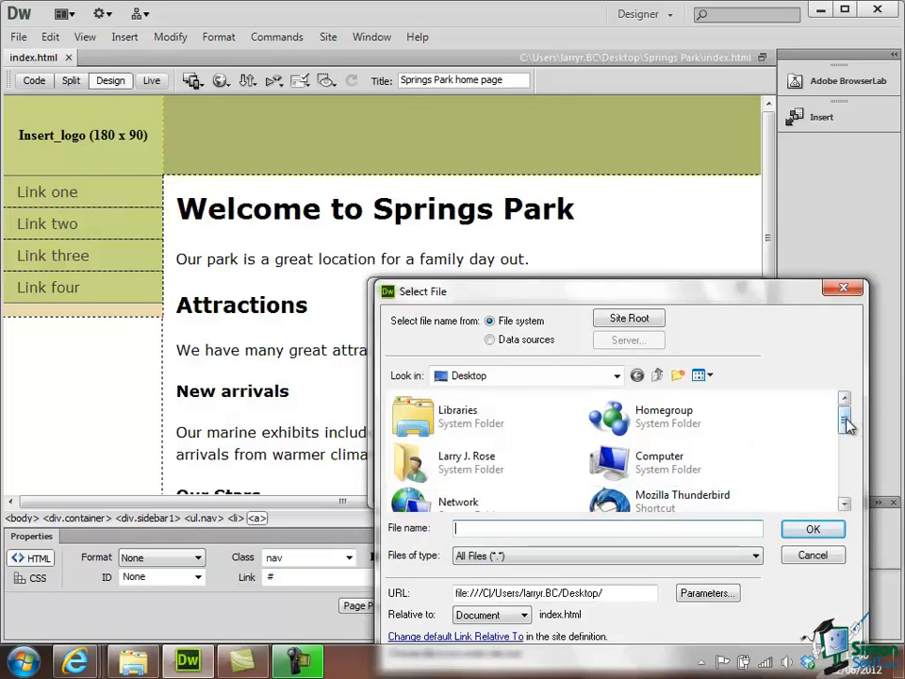
left_click_drag(846, 417, 845, 474)
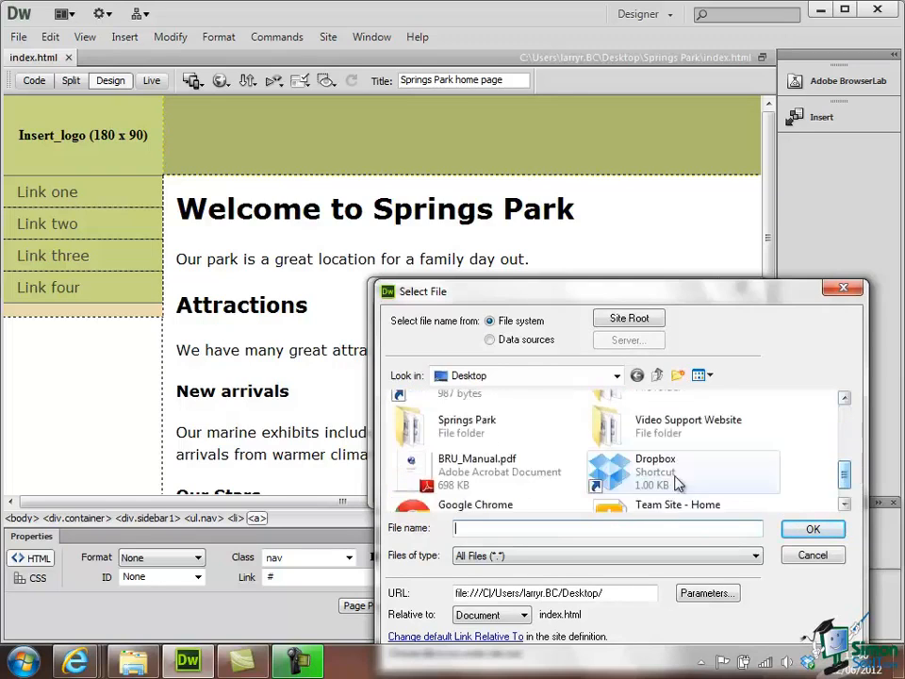
double_click(465, 430)
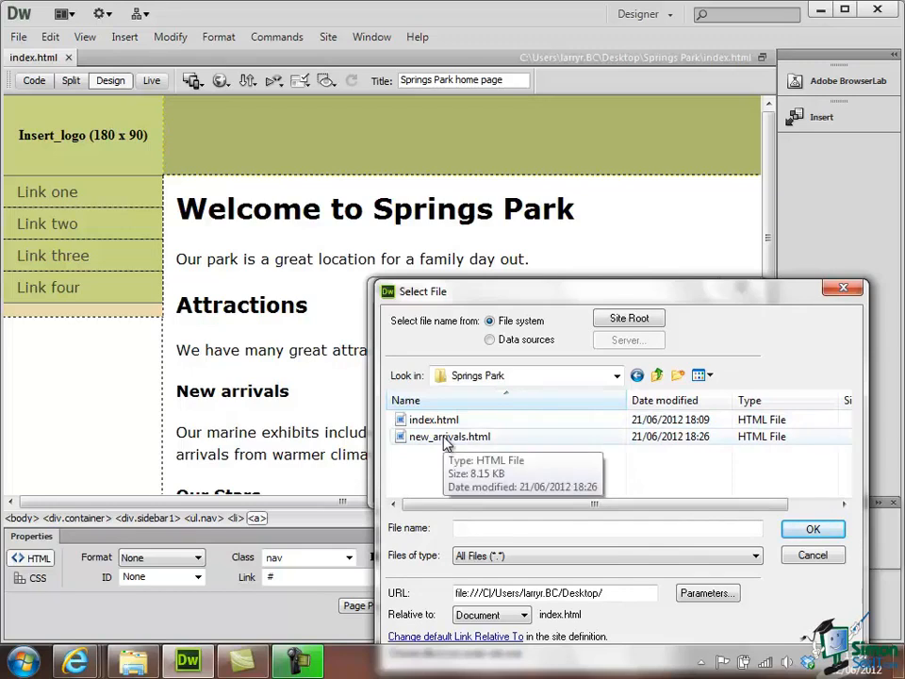
left_click(447, 439)
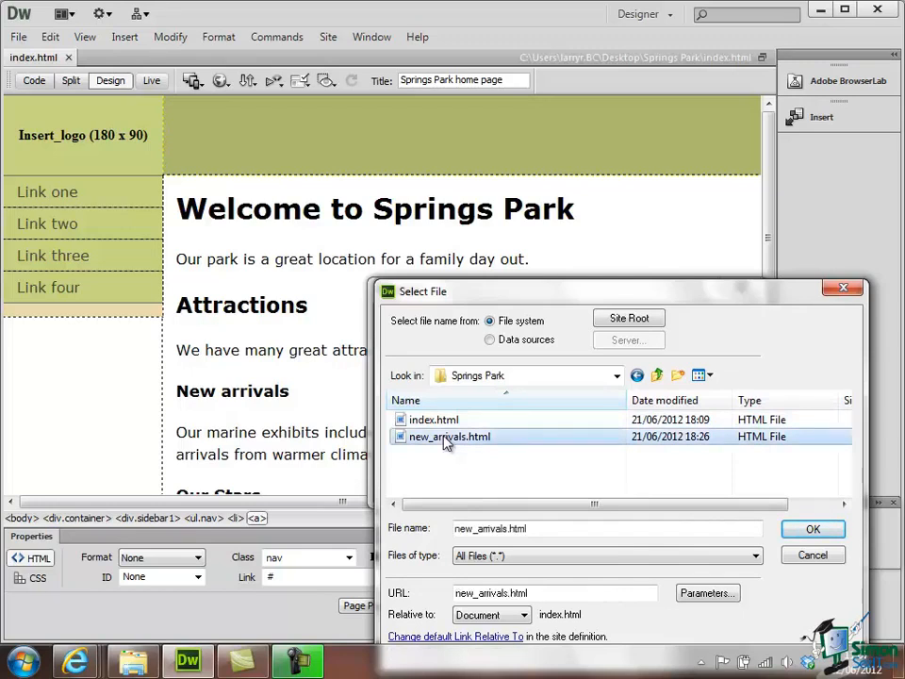
left_click(812, 530)
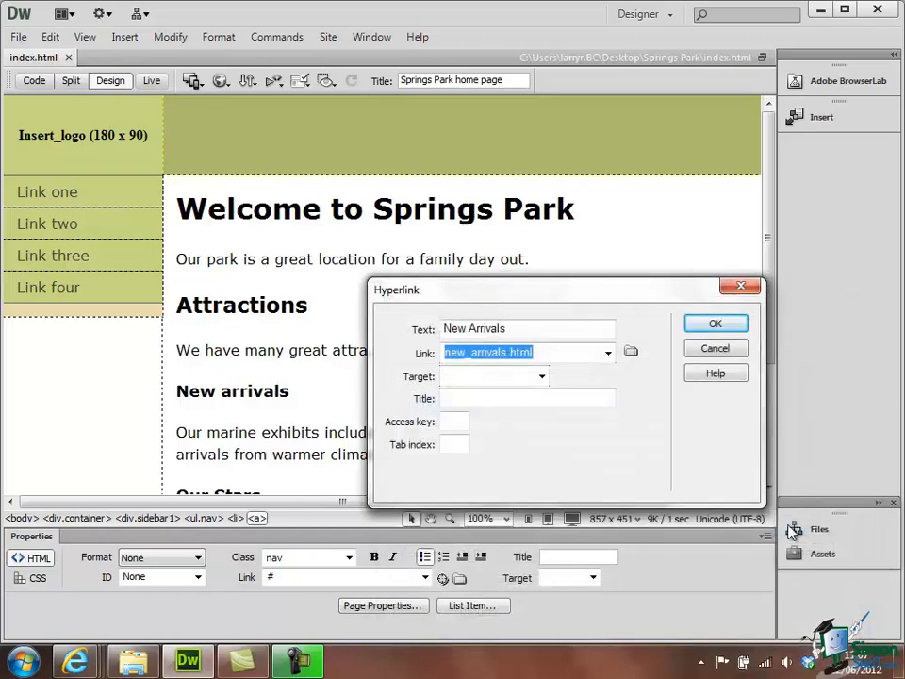
Set the hyperlink's target to _self and insert the link.
left_click(542, 376)
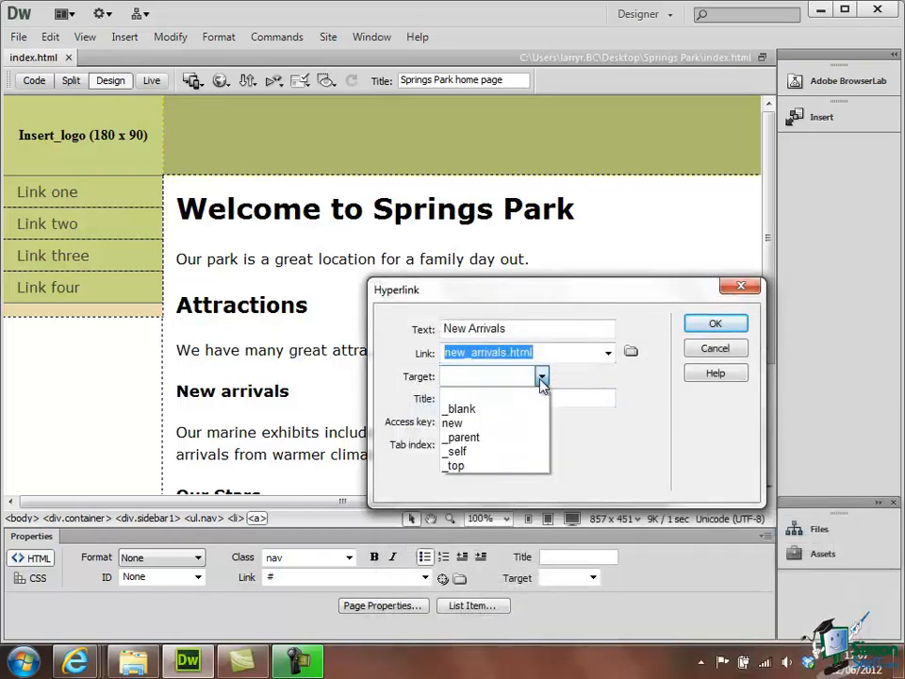
left_click(483, 453)
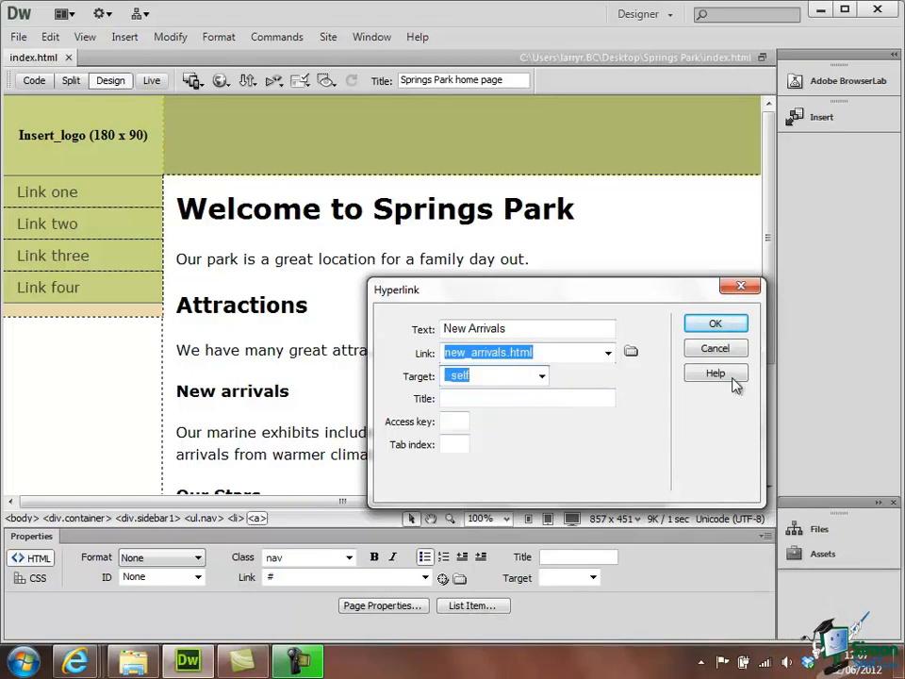
left_click(714, 325)
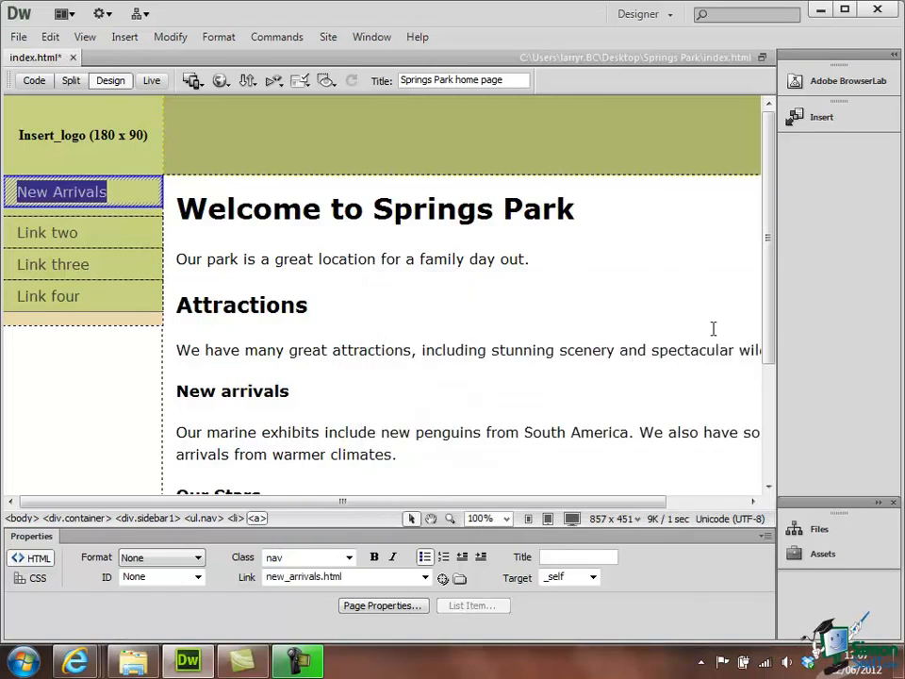
Preview the page live, follow the New Arrivals link, and return through the Home link.
left_click(151, 81)
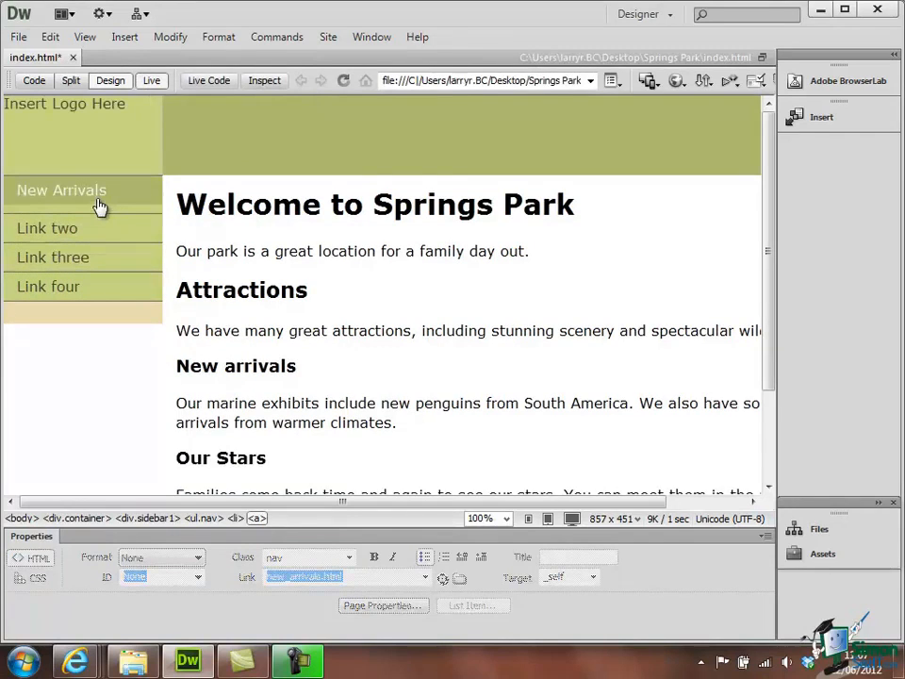
left_click(63, 195)
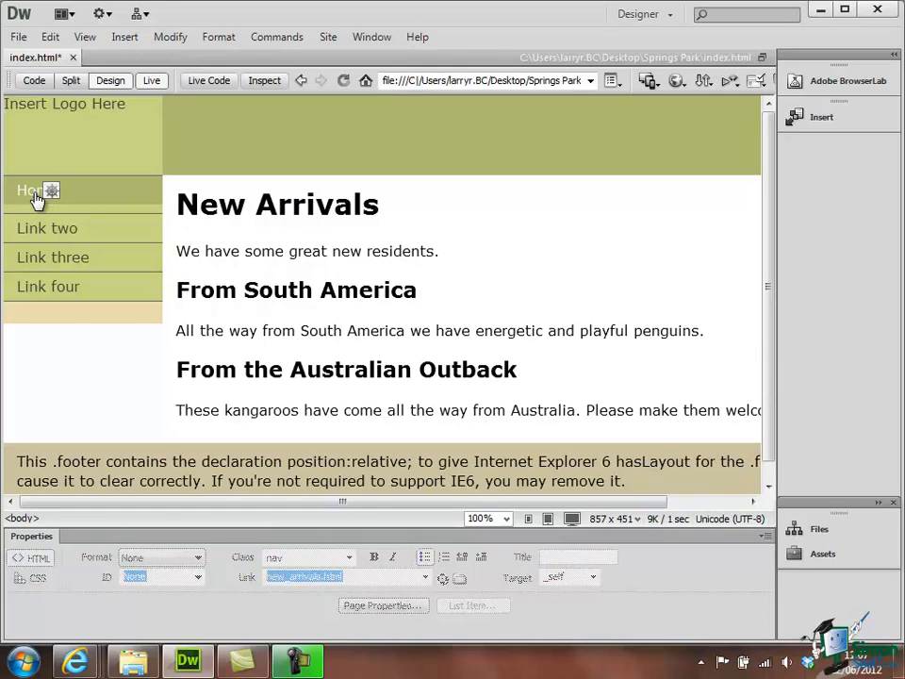
left_click(35, 198)
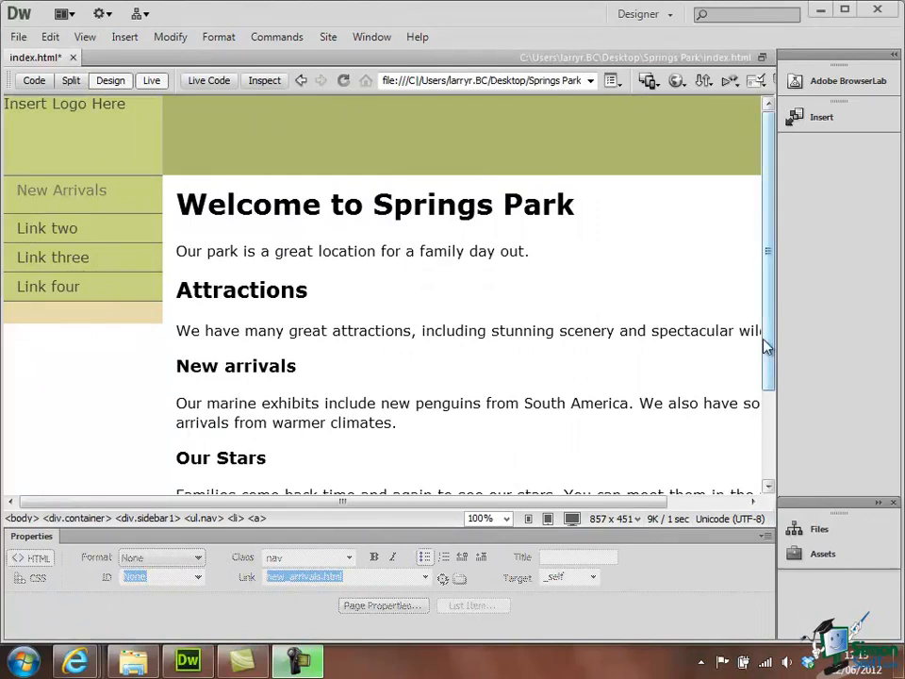
Leave the live preview, show code and design together, and delete the placeholder footer text from index.html's code.
left_click_drag(770, 254, 786, 394)
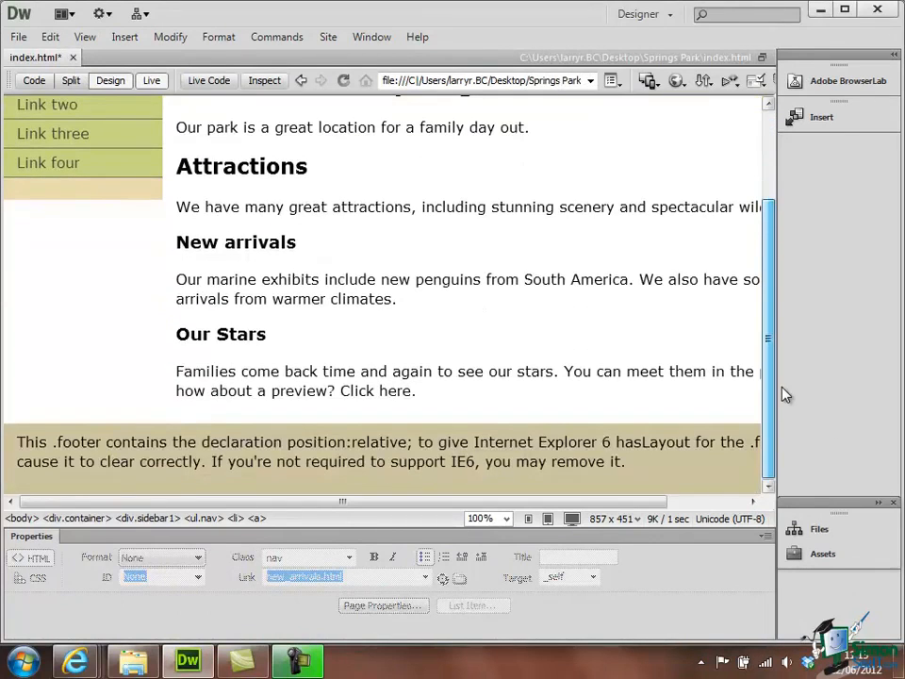
left_click(19, 440)
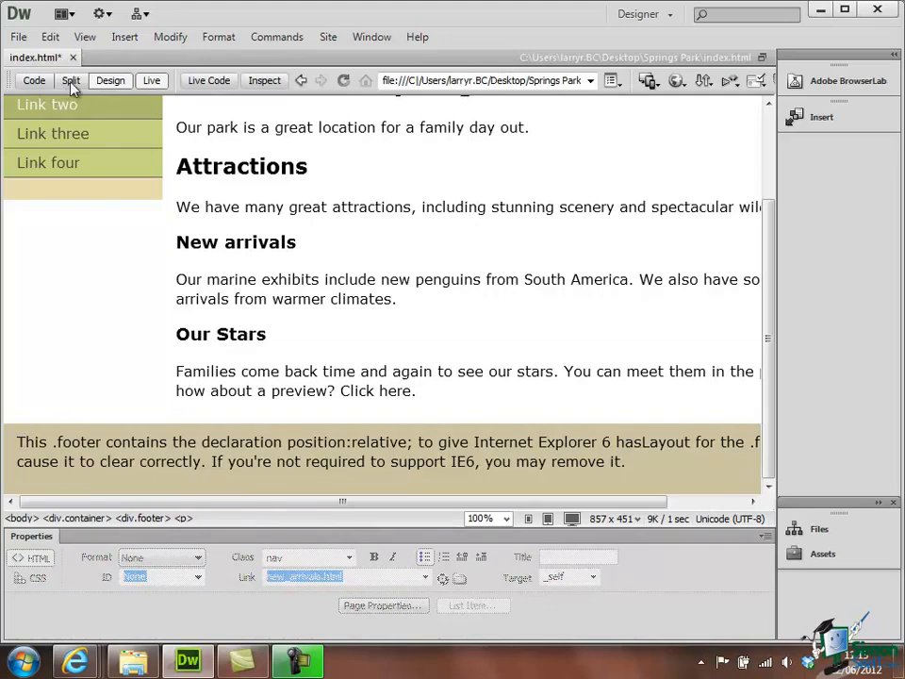
left_click(151, 81)
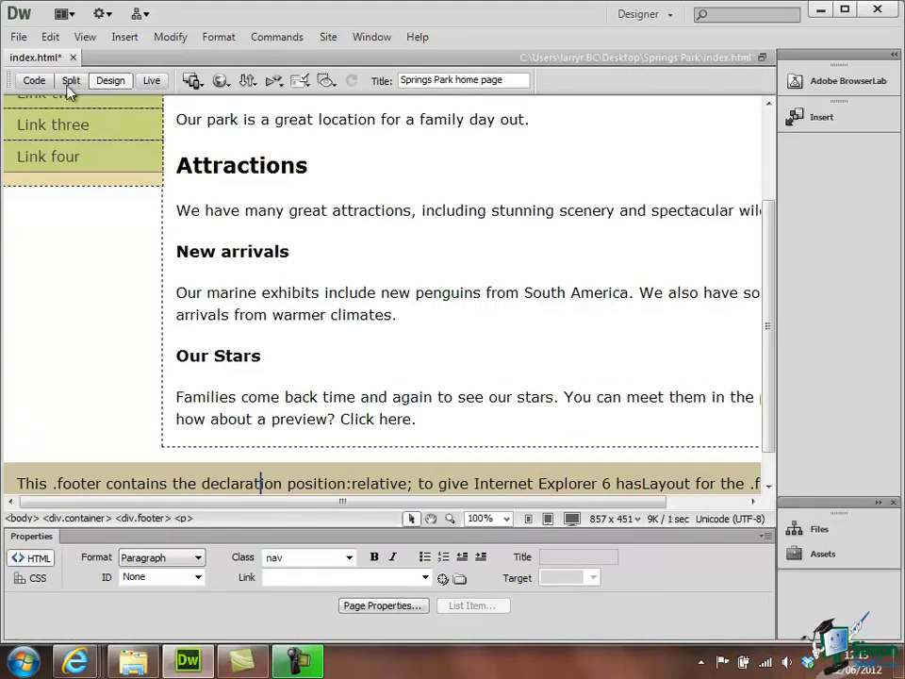
left_click(69, 82)
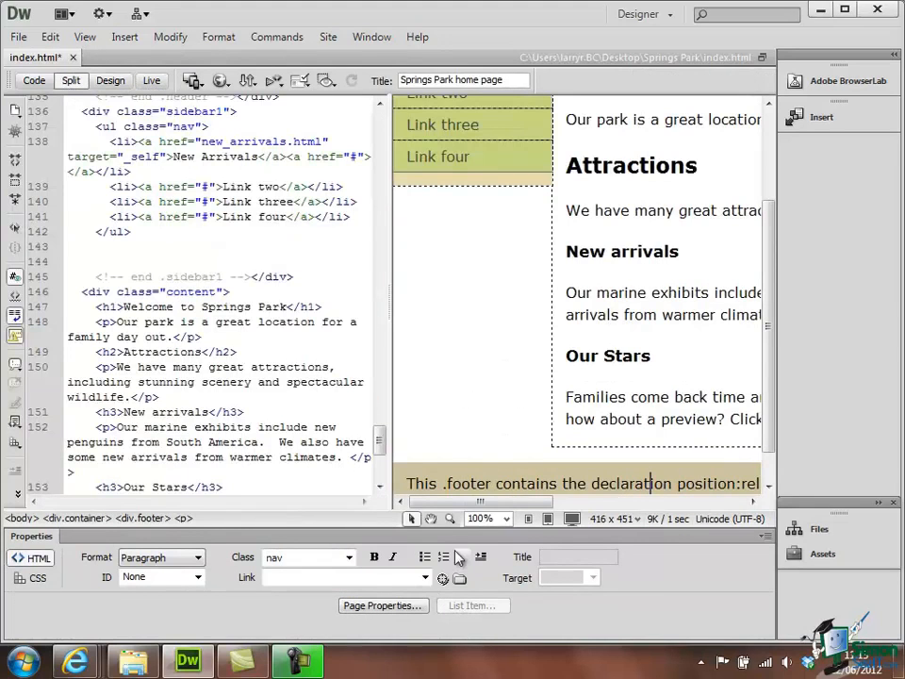
left_click(410, 484)
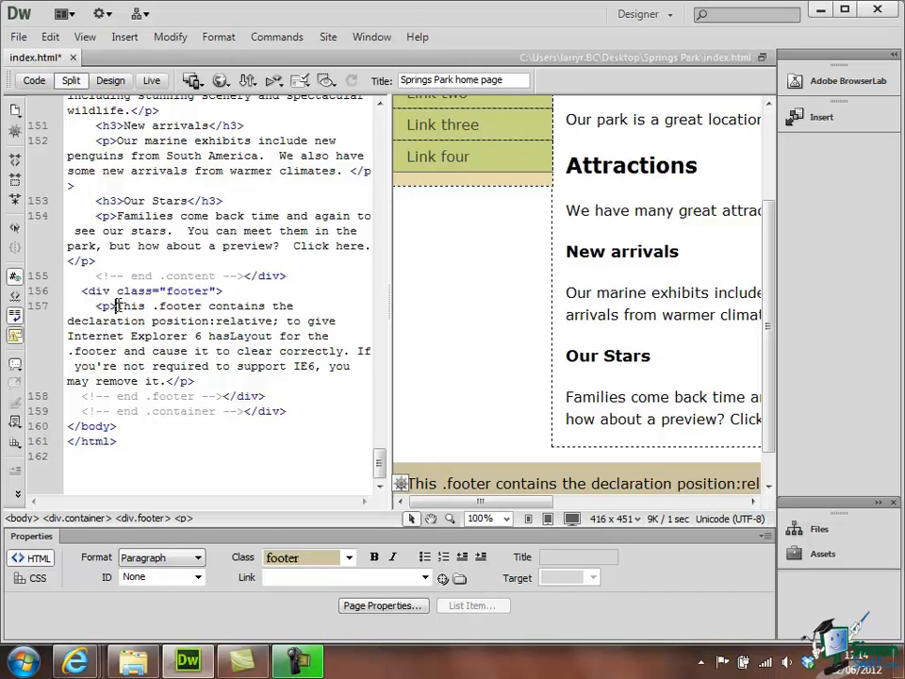
left_click_drag(116, 306, 167, 380)
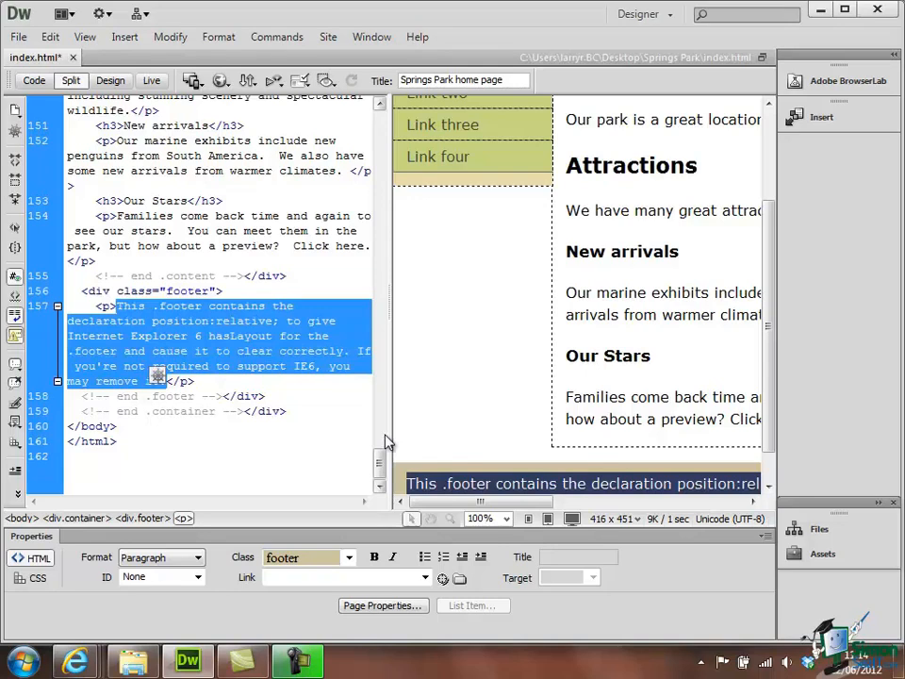
key("Delete")
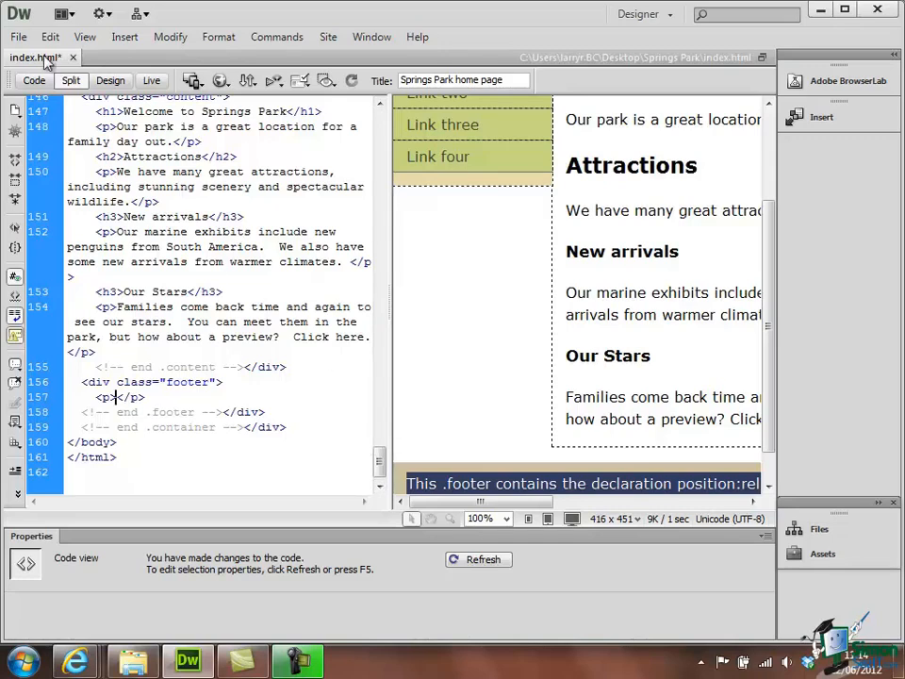
Open the recently used page new_arrivals.html.
left_click(19, 38)
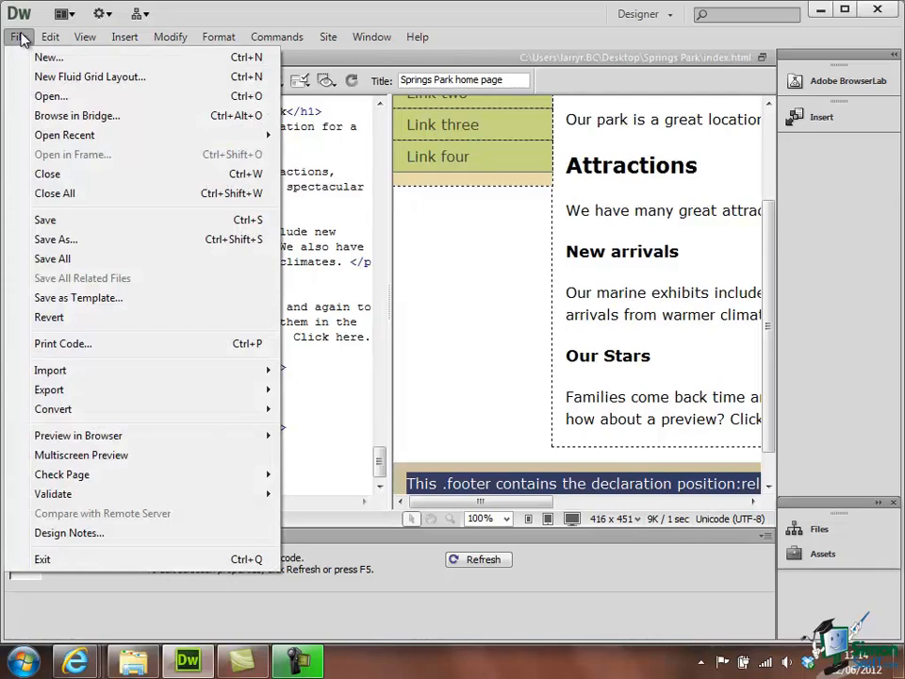
mouse_move(57, 139)
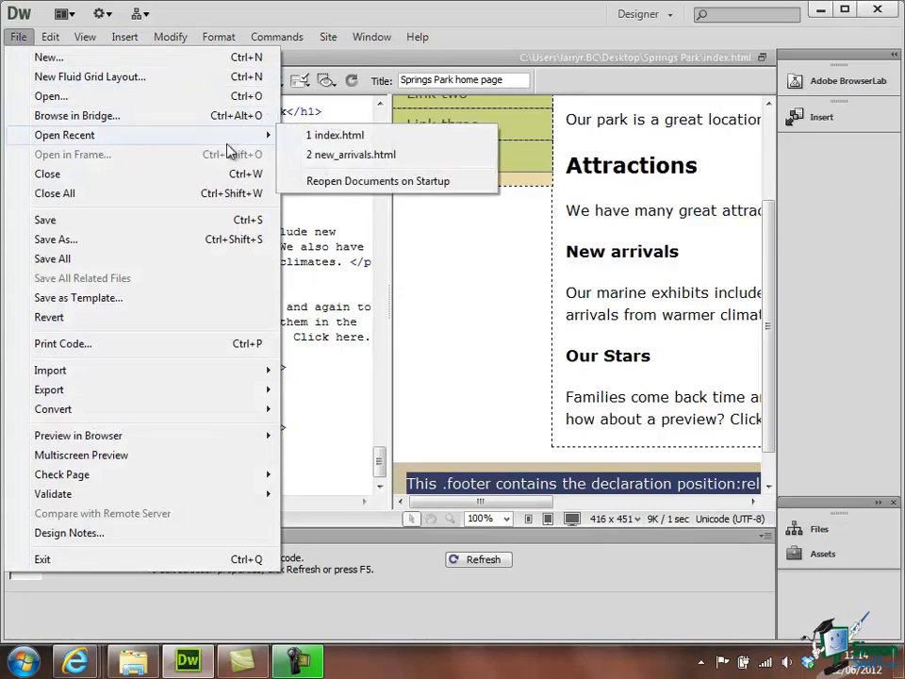
left_click(348, 155)
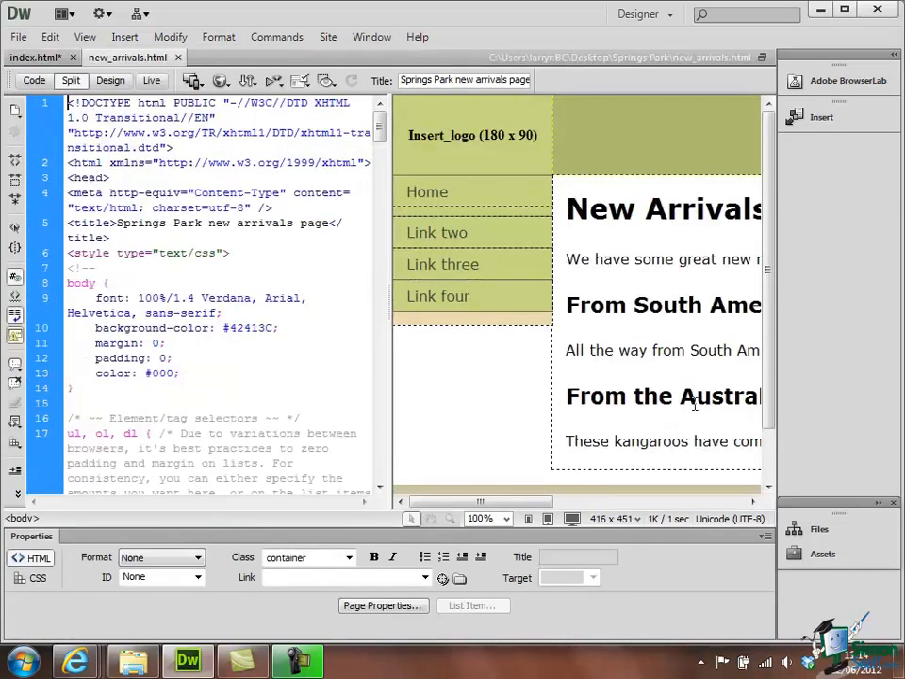
Delete the placeholder footer text from the code of new_arrivals.html and refresh the design preview.
scroll(774, 283, "down", 2)
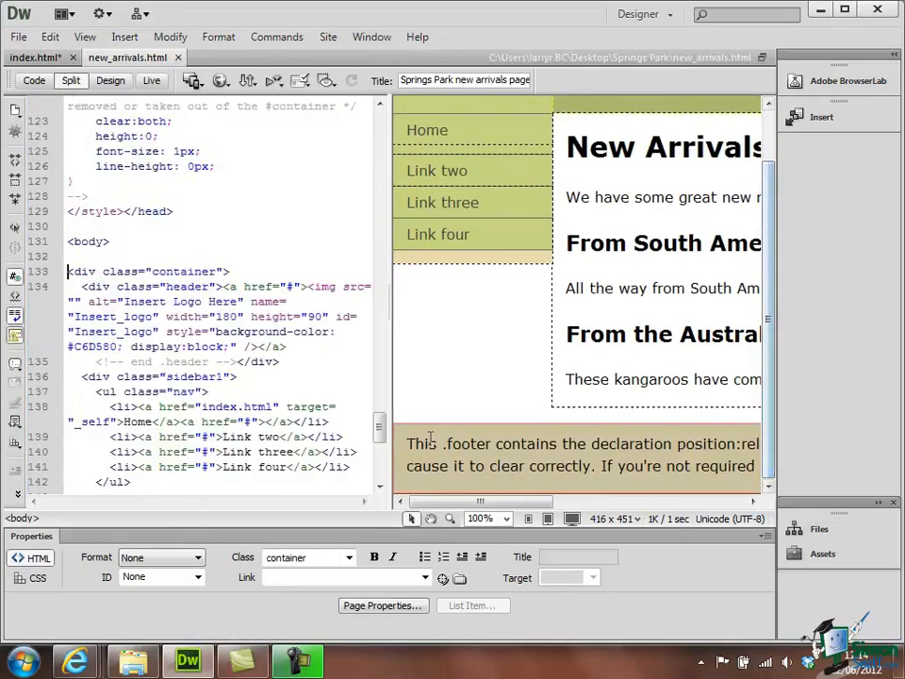
left_click(409, 443)
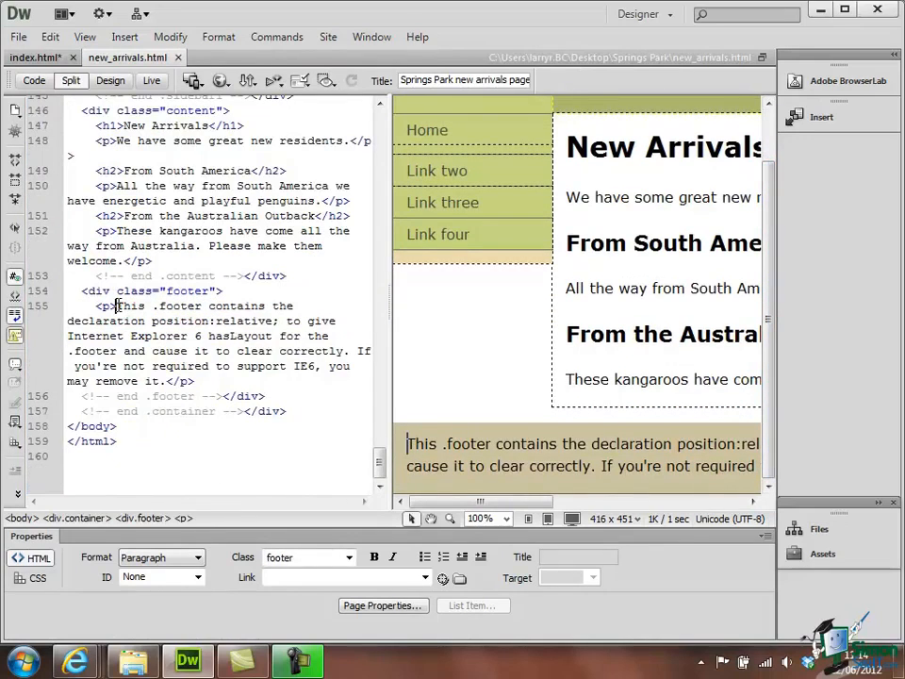
left_click_drag(117, 305, 167, 381)
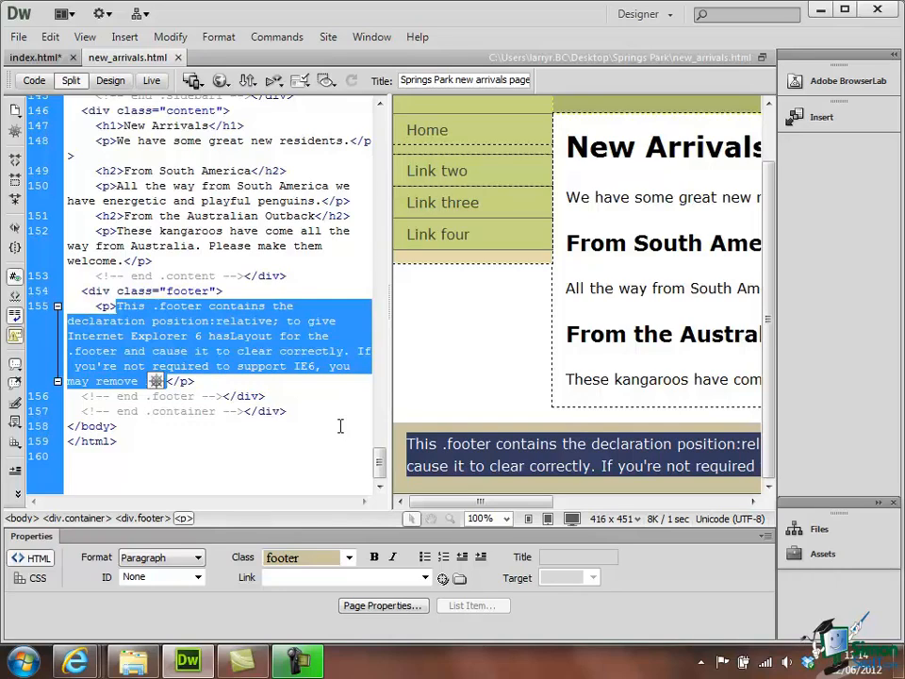
key("Delete")
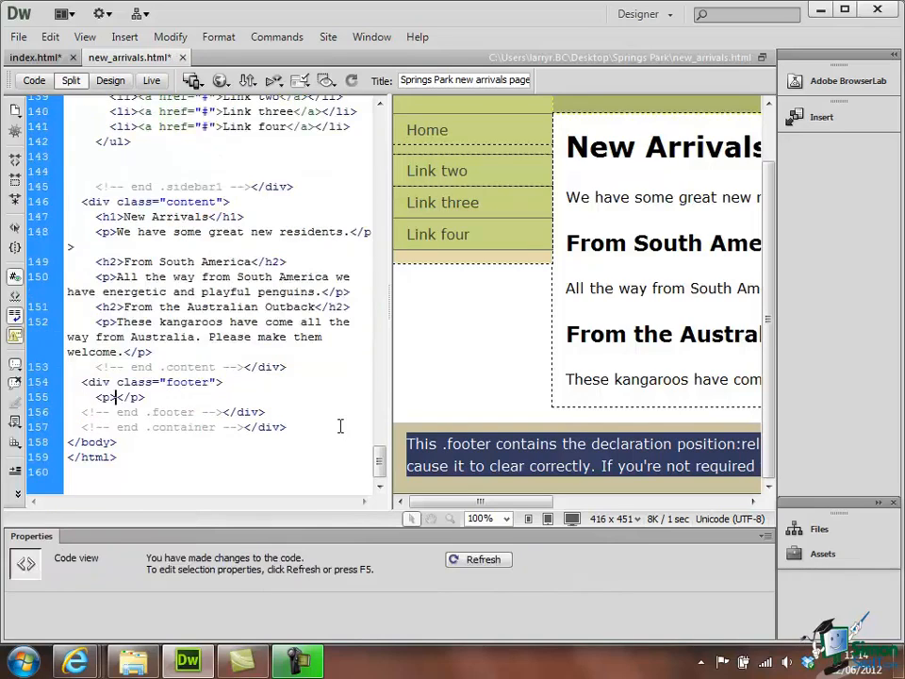
left_click(471, 563)
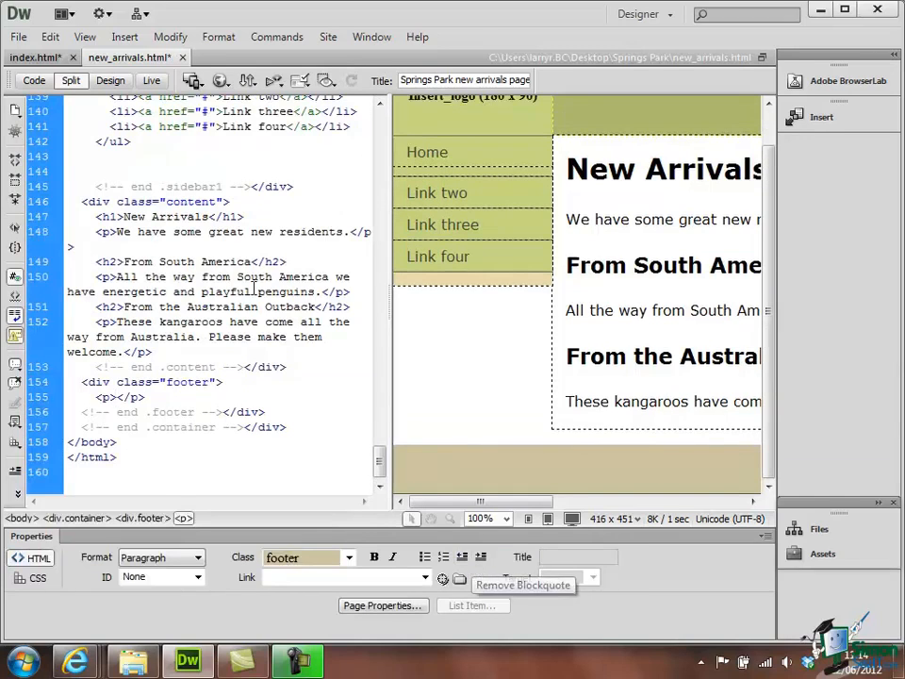
Return to index.html, refresh its design, and place the cursor at the end of the New arrivals paragraph.
left_click(37, 60)
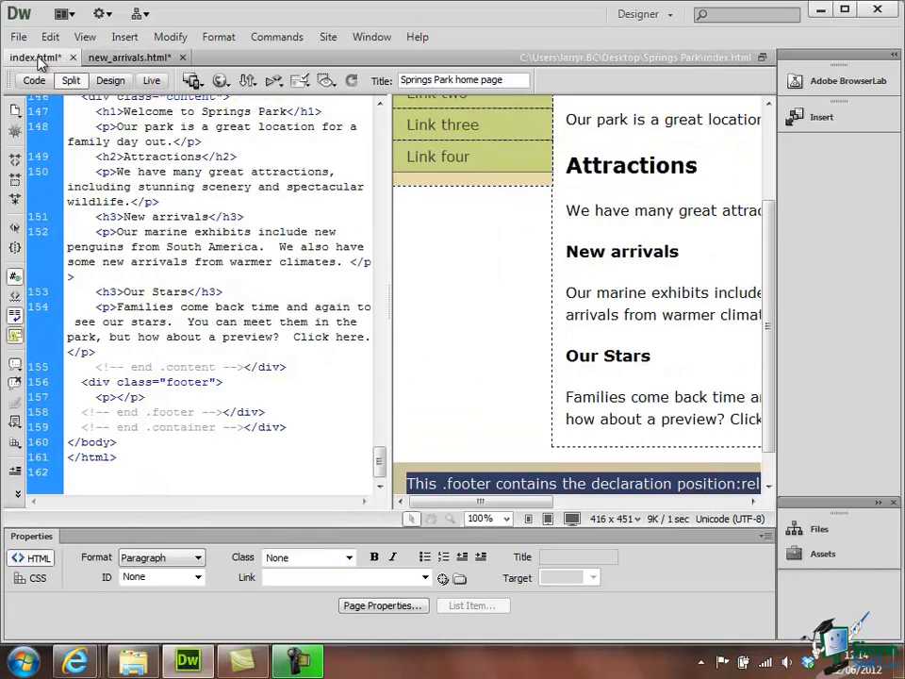
left_click(414, 481)
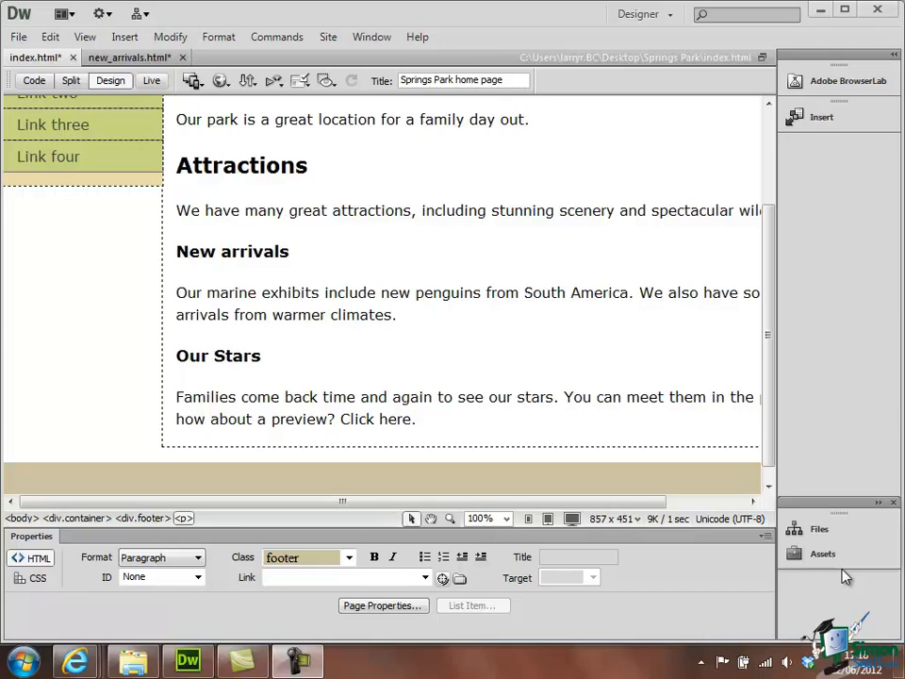
left_click(405, 317)
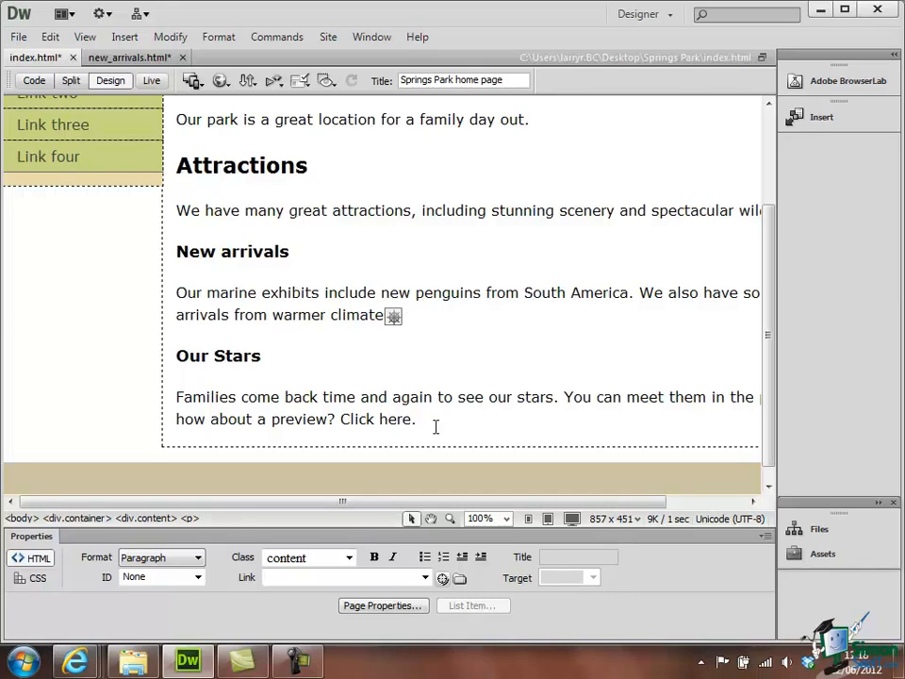
left_click(770, 105)
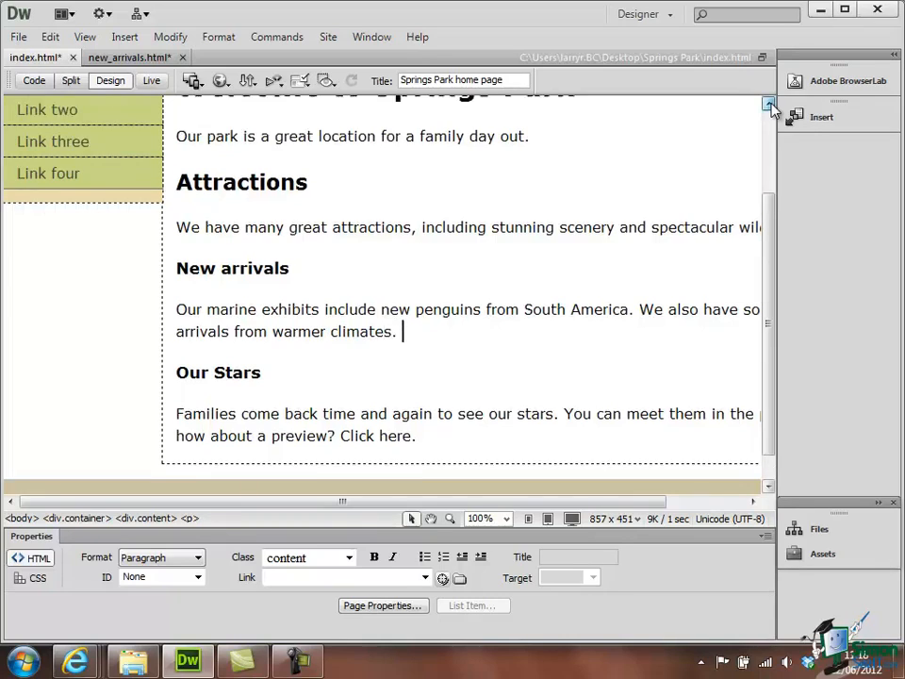
left_click(770, 105)
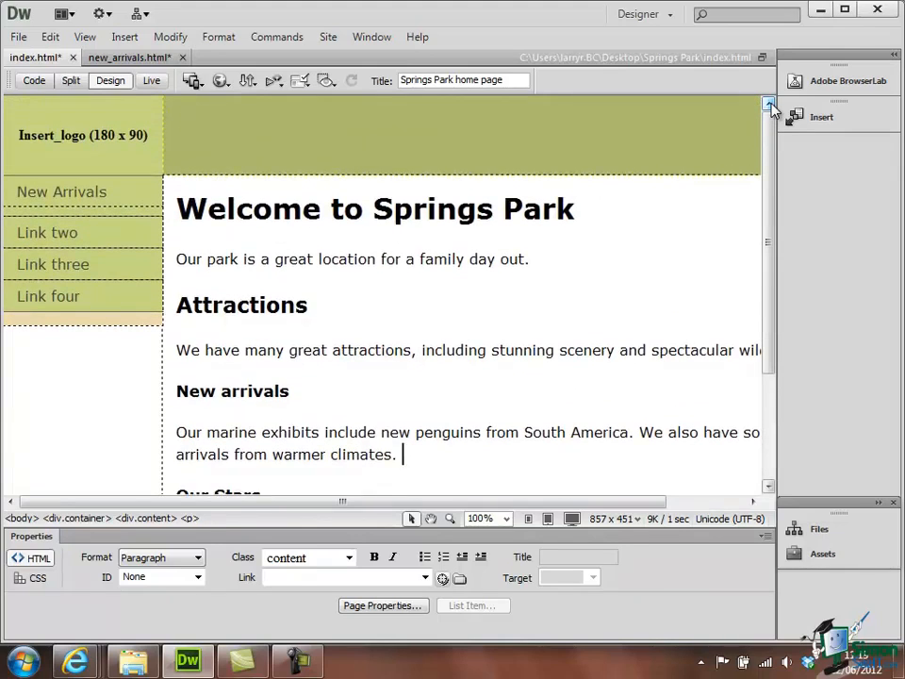
left_click(19, 38)
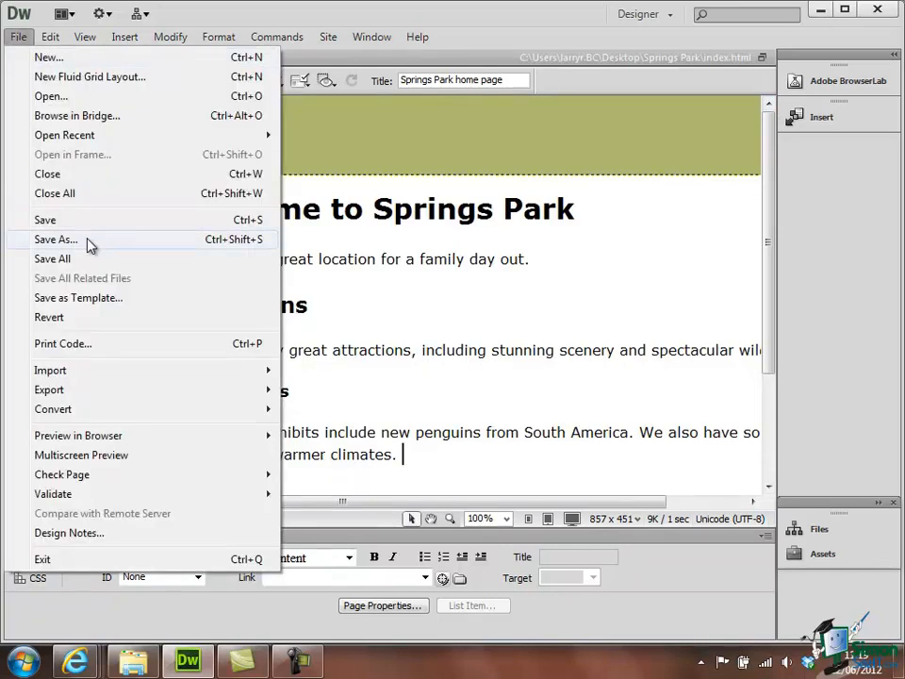
left_click(372, 25)
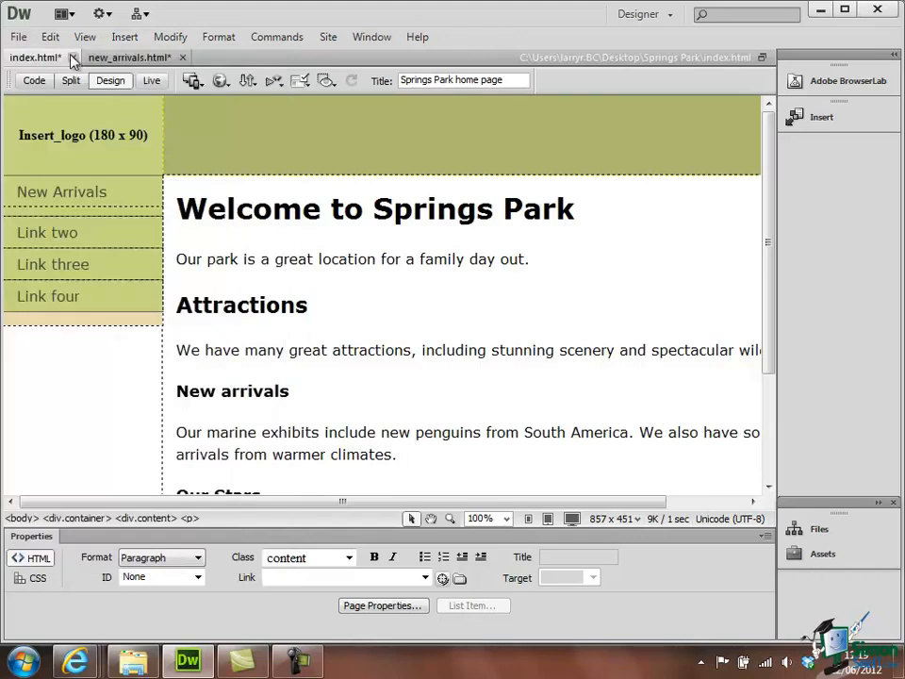
Switch to new_arrivals.html and show it in Design view only, from the top of the page.
left_click(157, 56)
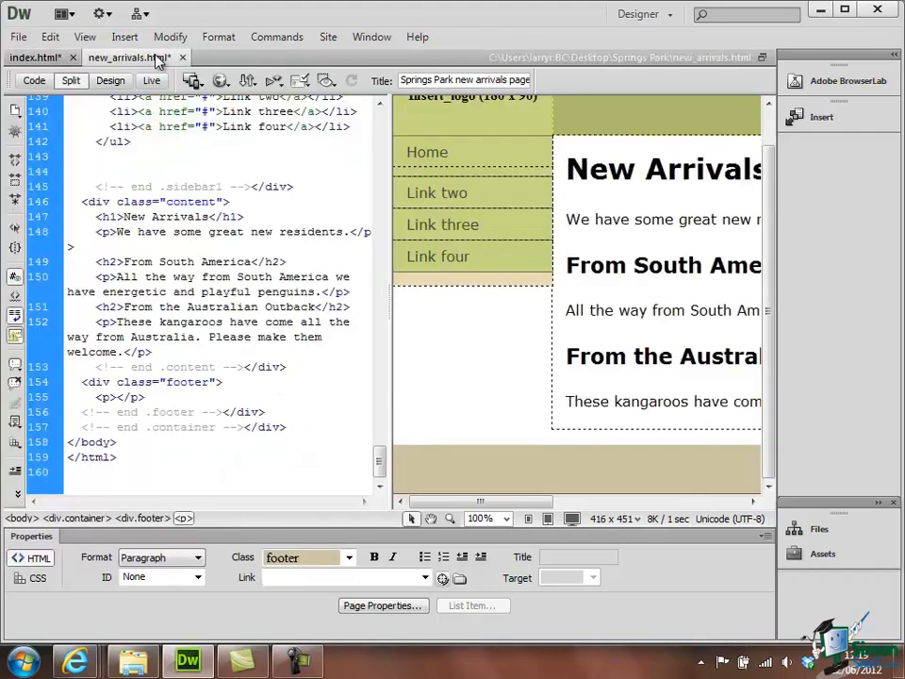
left_click(105, 80)
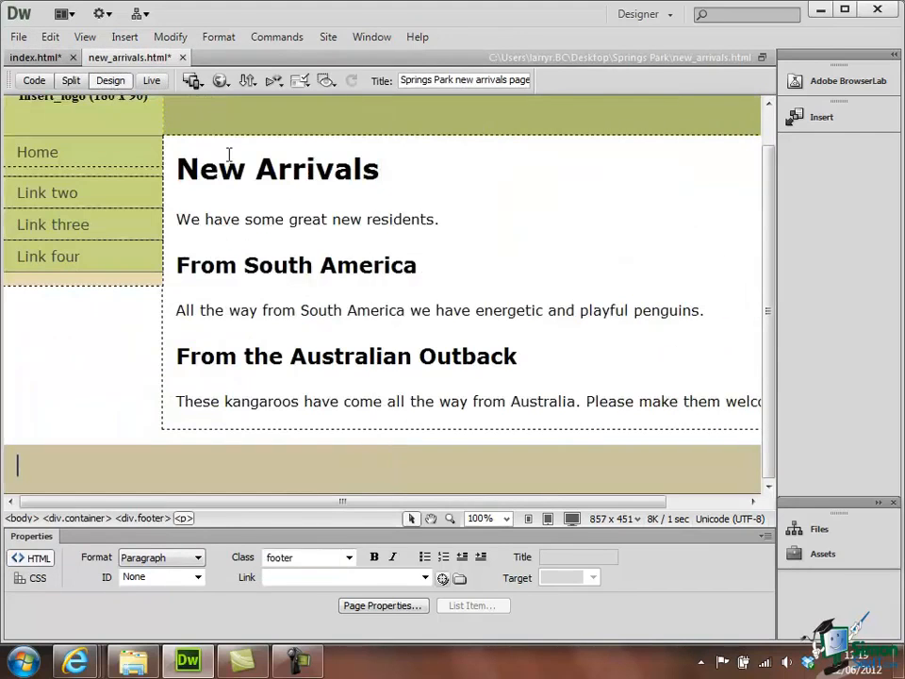
scroll(769, 170, "up", 2)
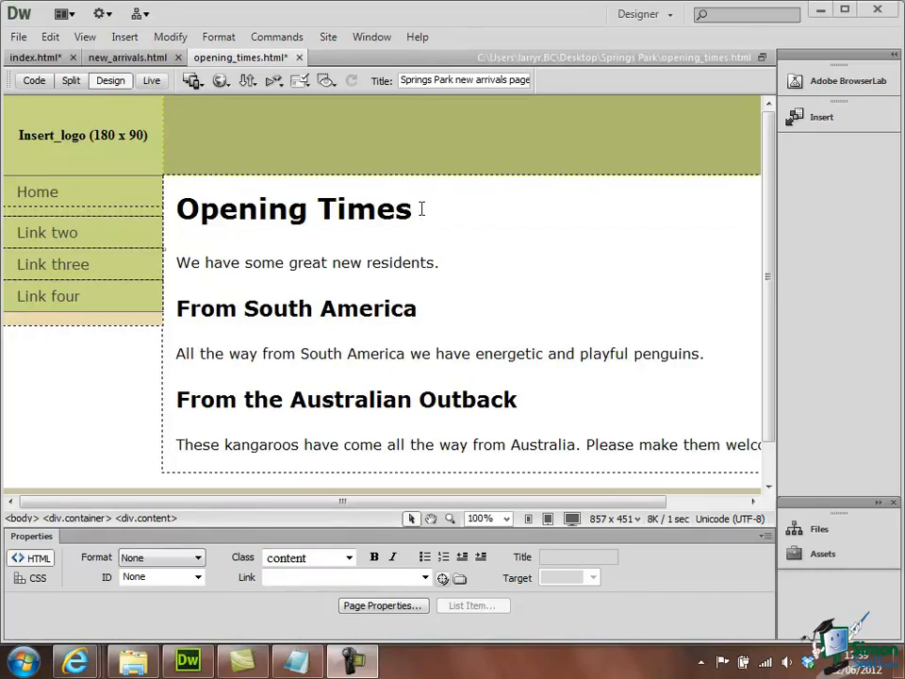
Insert an empty paragraph directly beneath the Opening Times heading in opening_times.html and place the cursor in it.
left_click(177, 262)
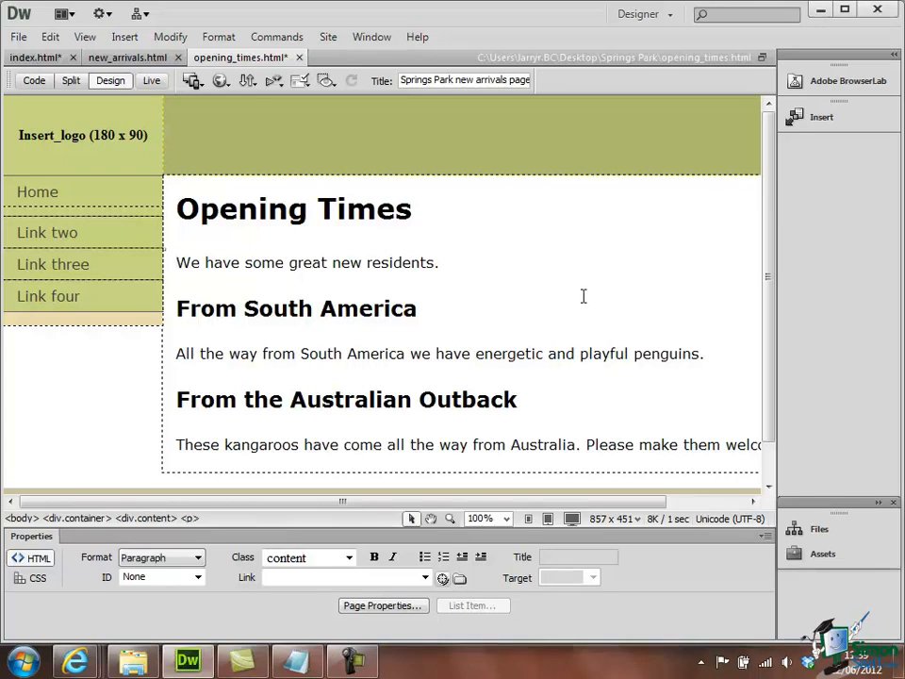
key("Return")
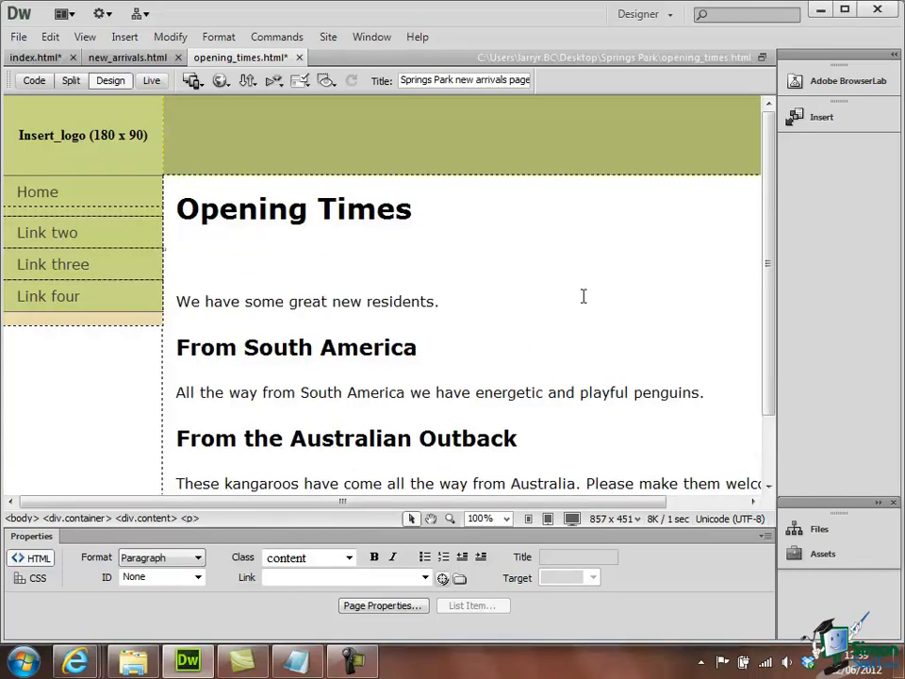
key("Up")
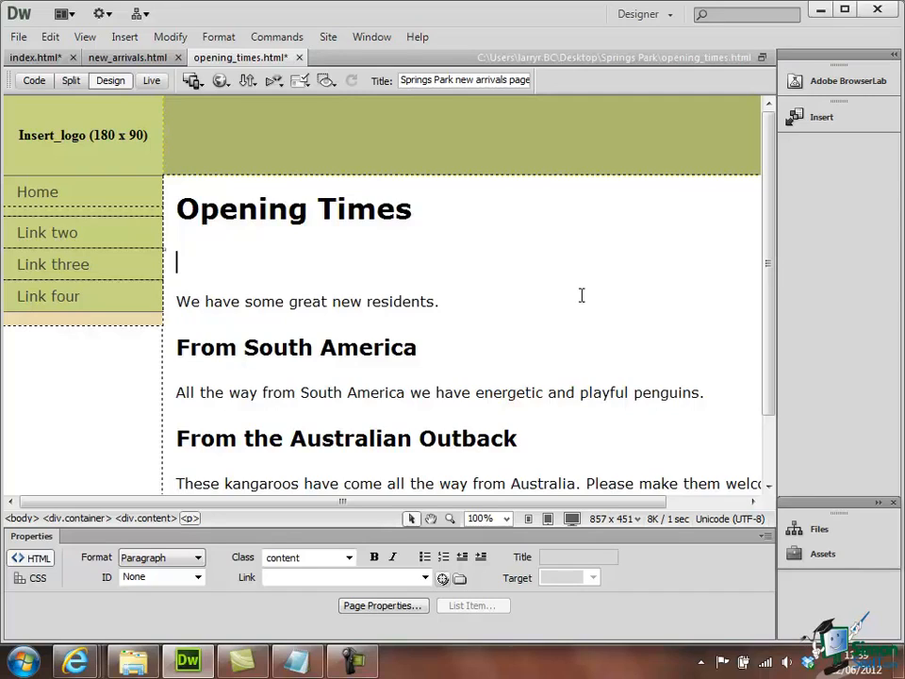
Import the tabular data file Springs Park Opening Times.txt from the Desktop as a table beneath the Opening Times heading.
left_click(18, 37)
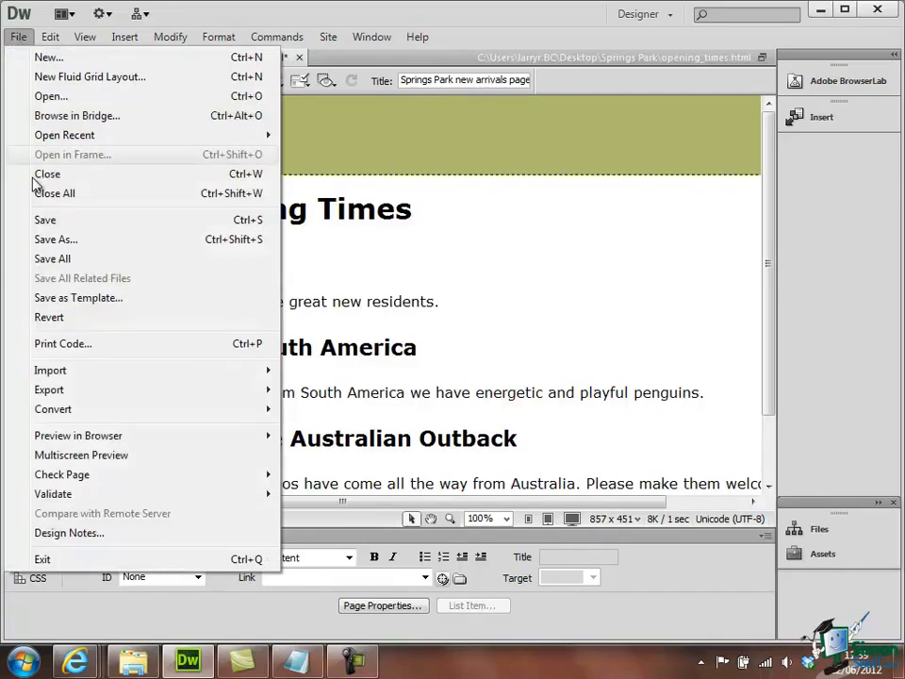
mouse_move(48, 370)
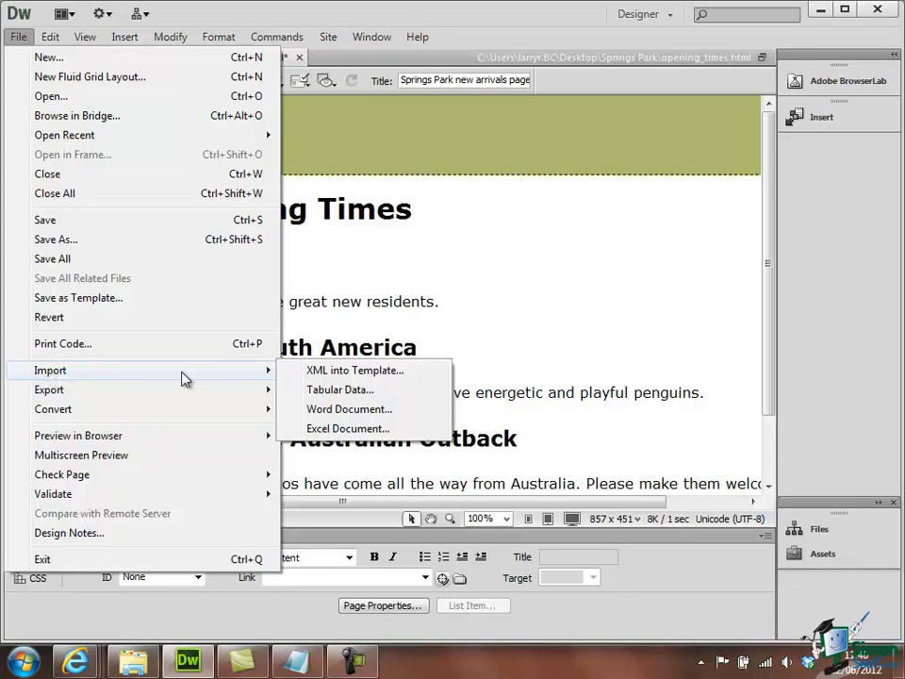
left_click(341, 390)
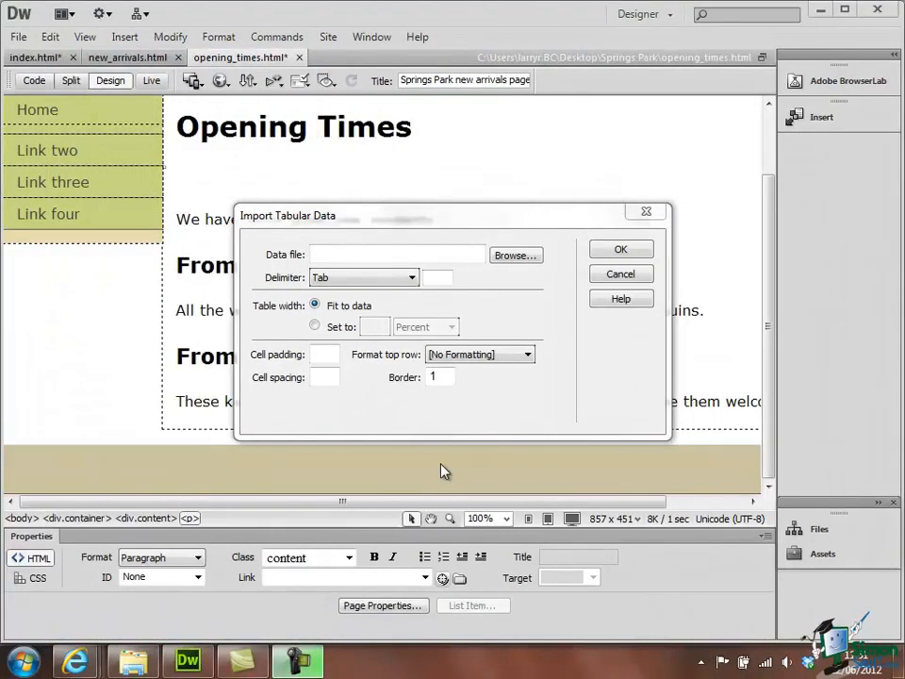
left_click(521, 256)
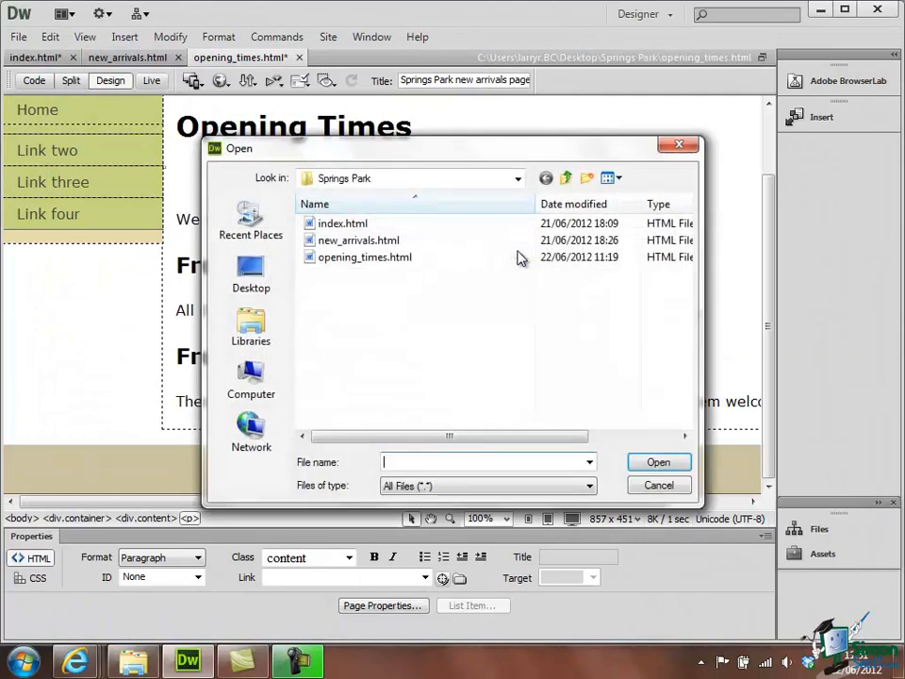
left_click(251, 271)
left_click_drag(686, 297, 685, 403)
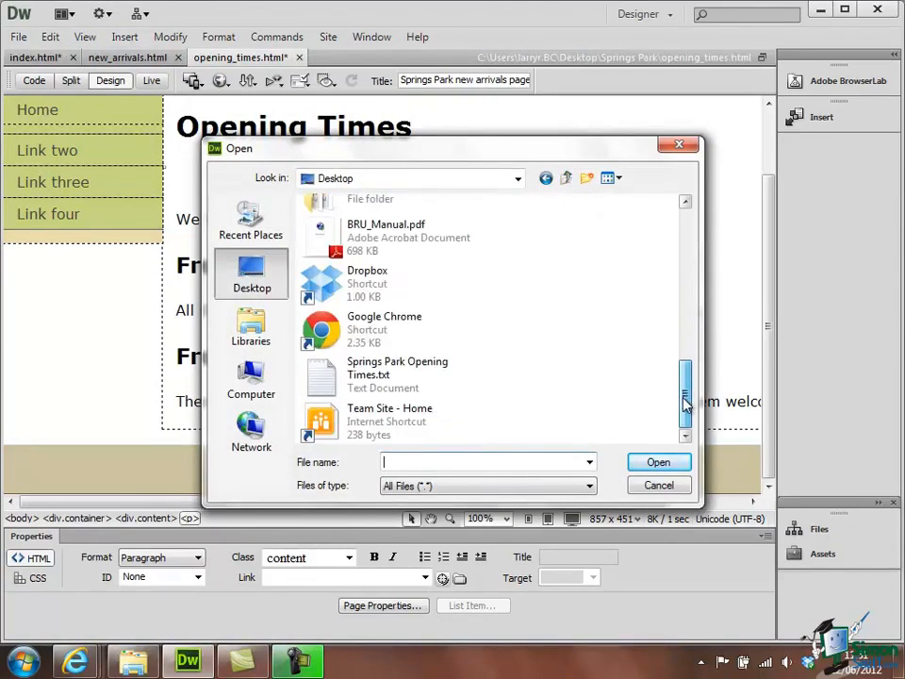
left_click(374, 380)
double_click(374, 380)
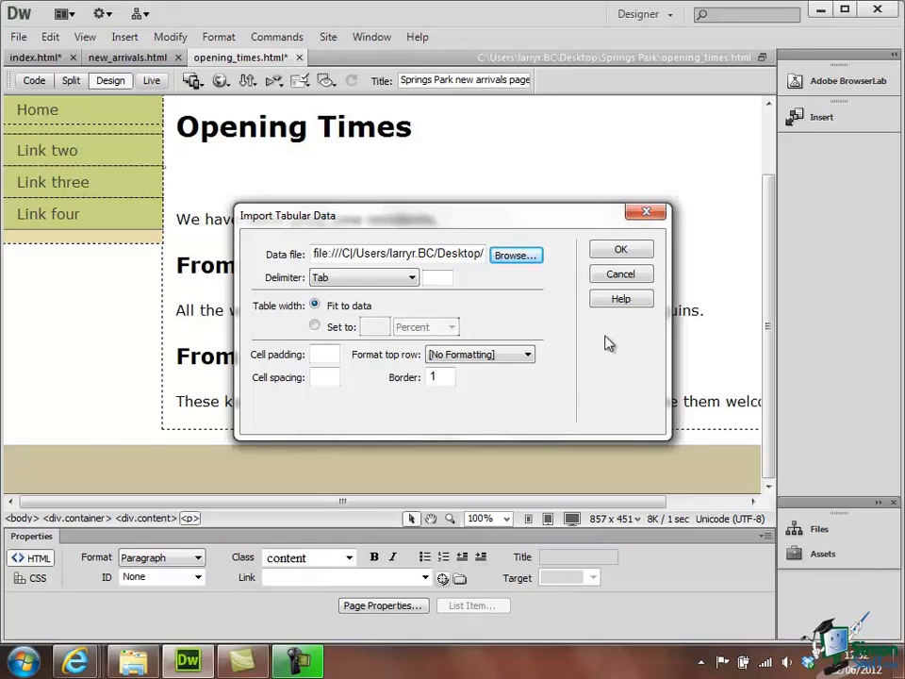
left_click(621, 252)
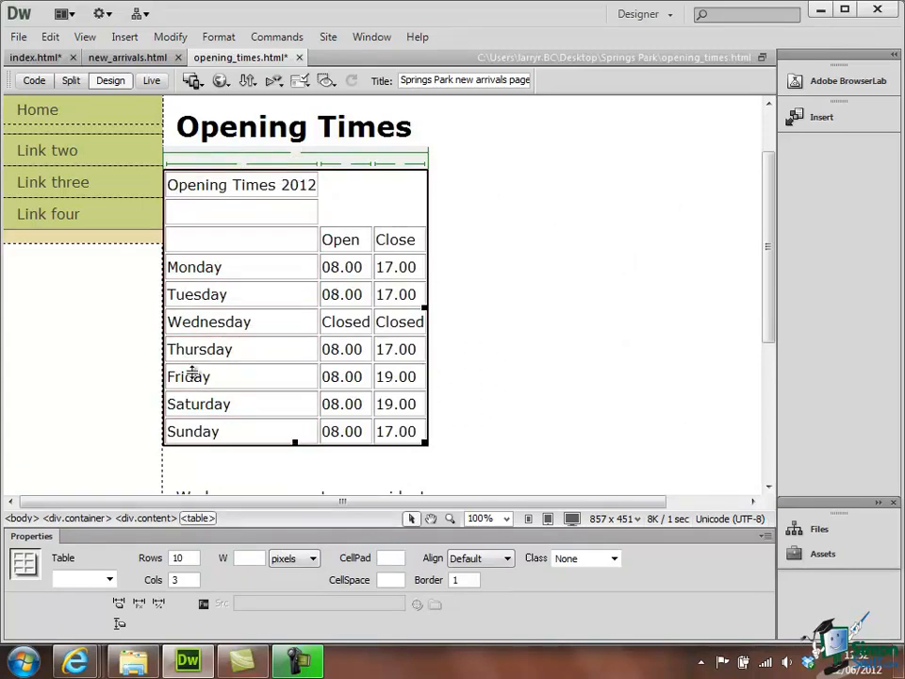
left_click(478, 212)
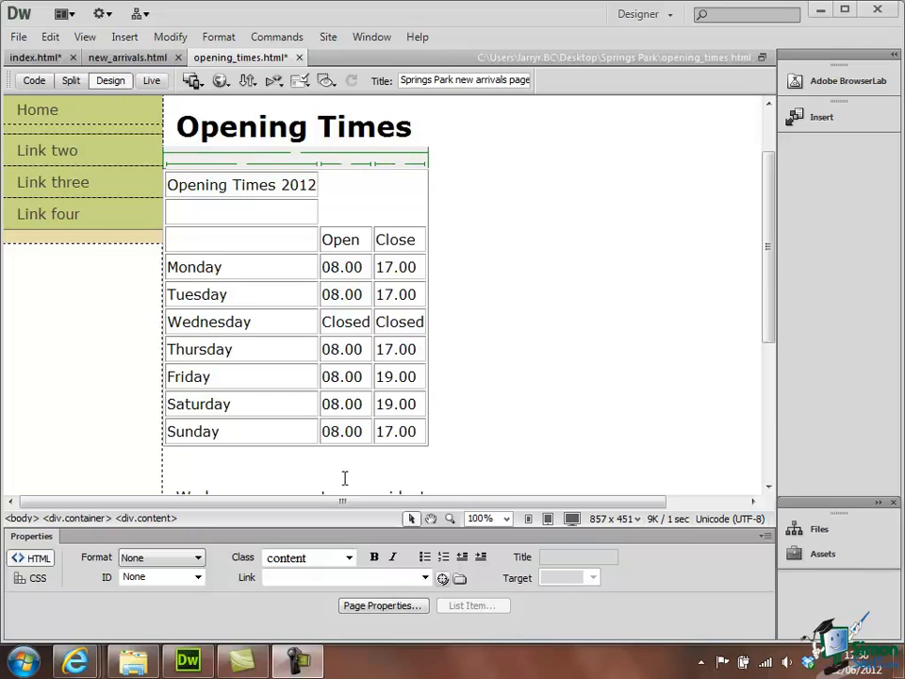
Move the penguins sentence from beneath From South America into its own paragraph directly above the kangaroos text, using copy, delete and paste.
left_click(768, 488)
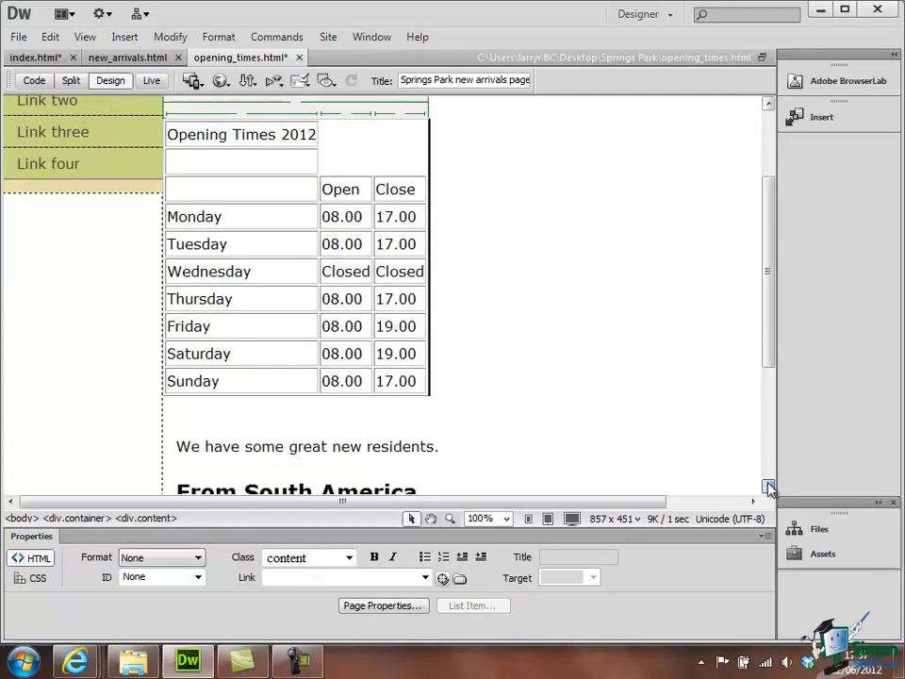
left_click_drag(770, 487, 770, 488)
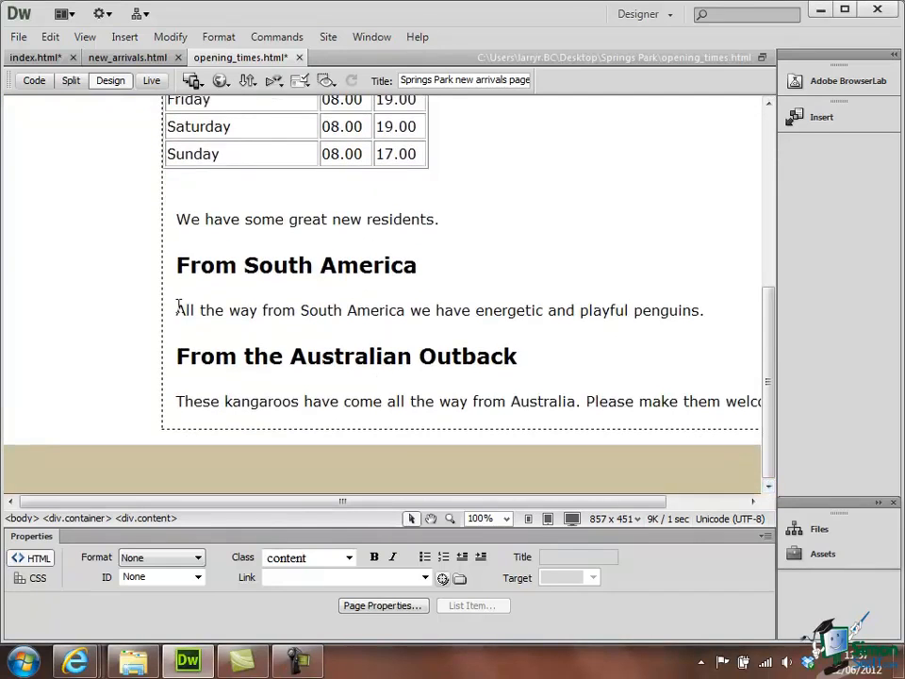
left_click_drag(176, 311, 714, 317)
key("ctrl+c")
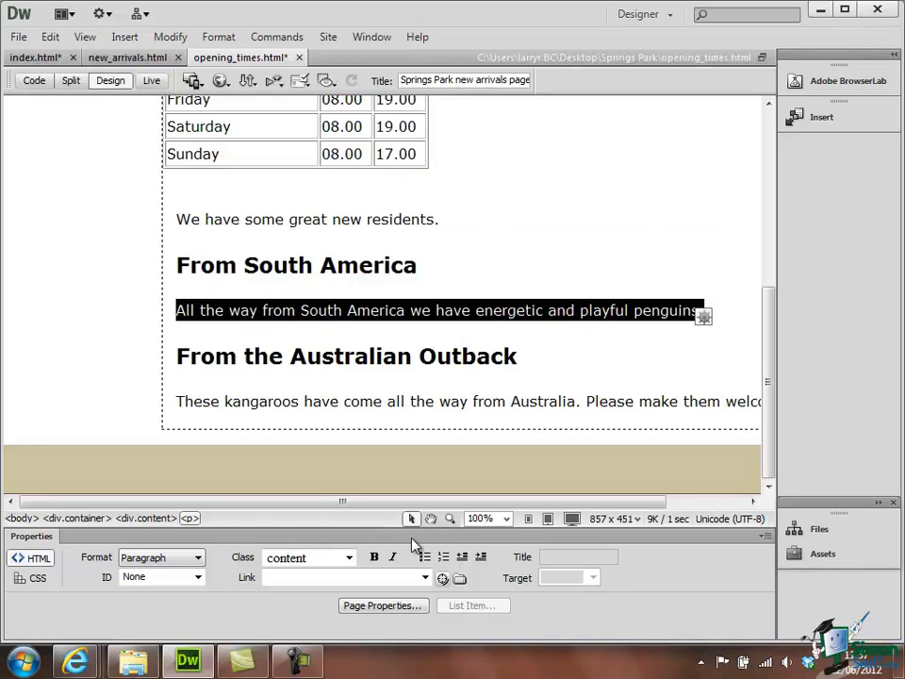
key("Delete")
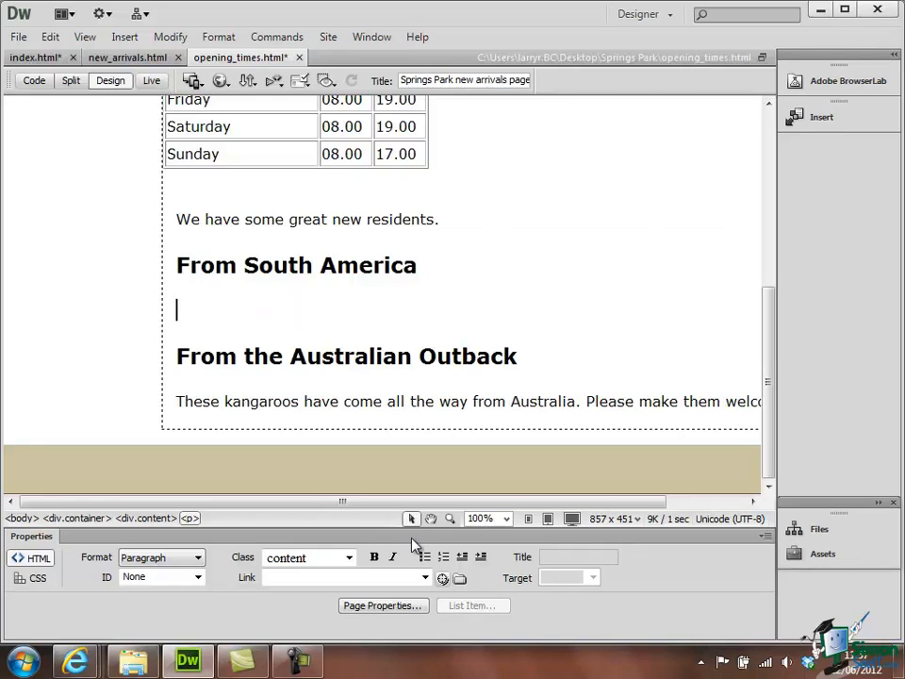
left_click(177, 400)
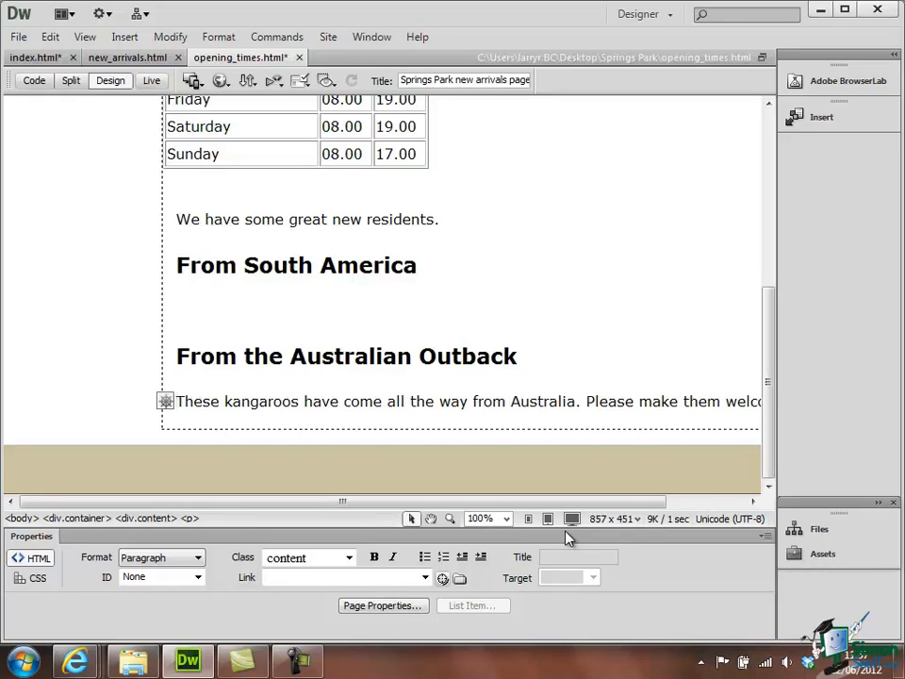
key("ctrl+v")
key("Return")
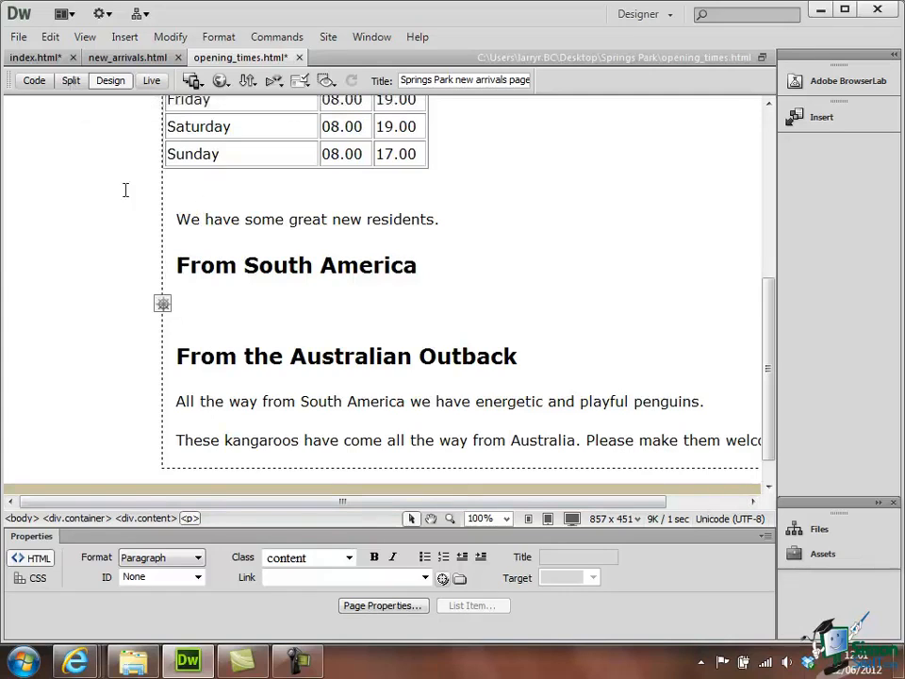
Show code and design together, delete the empty paragraph's code beneath the From South America heading, and refresh the design.
left_click(73, 81)
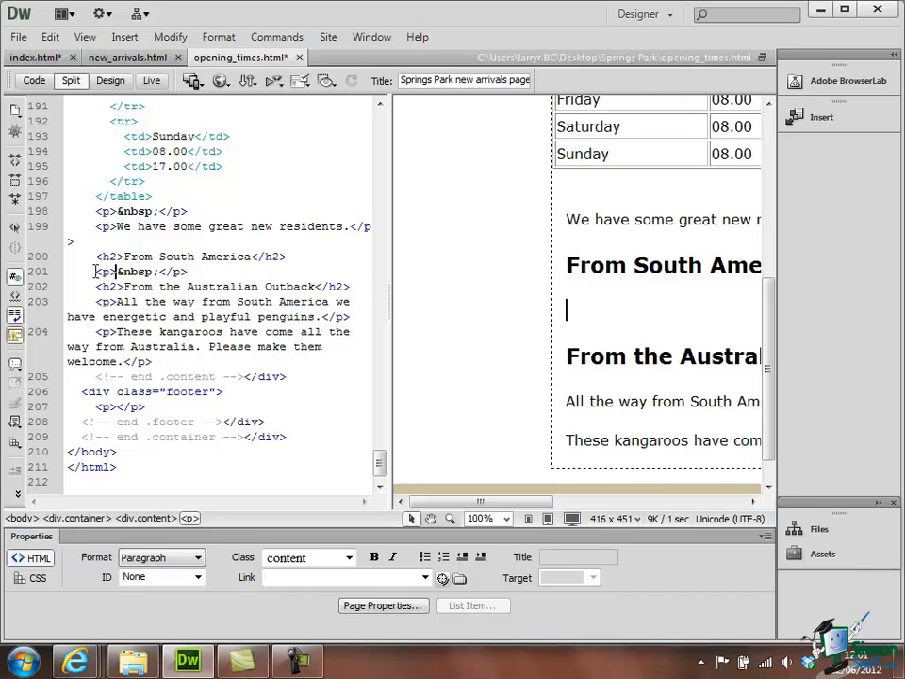
left_click(189, 272)
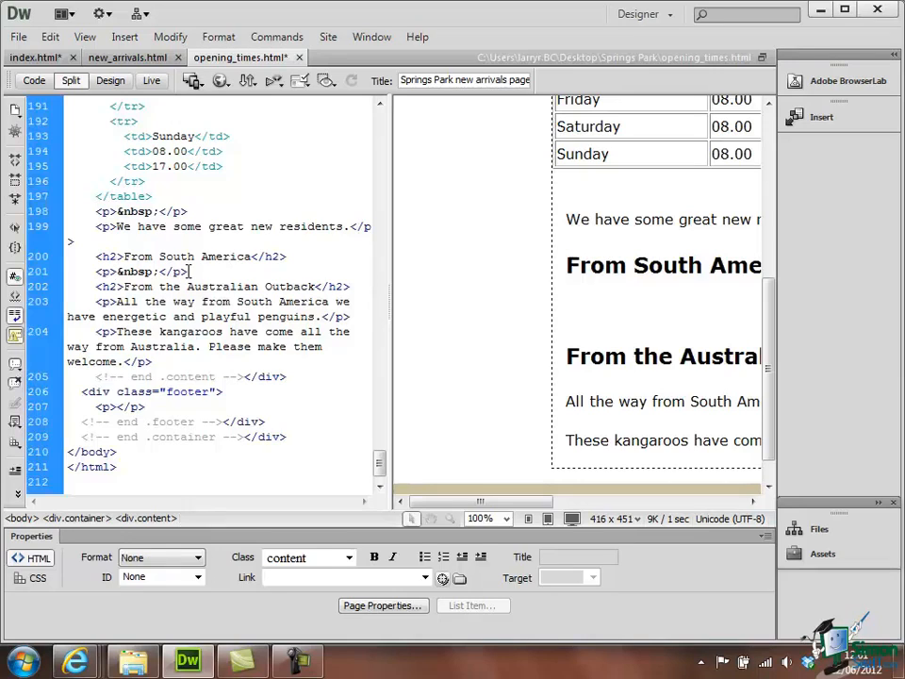
left_click_drag(189, 272, 94, 273)
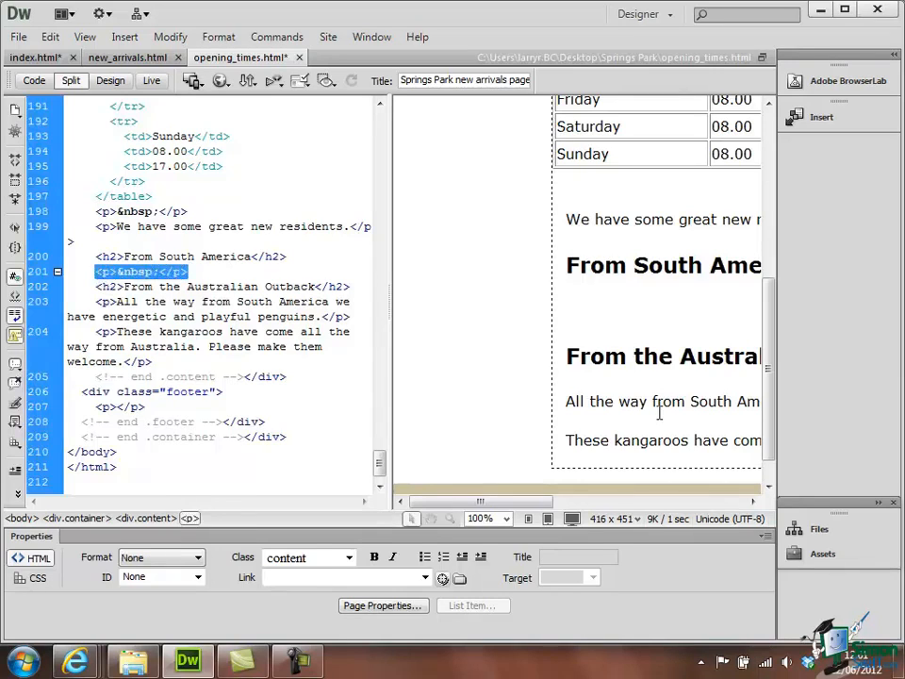
key("Delete")
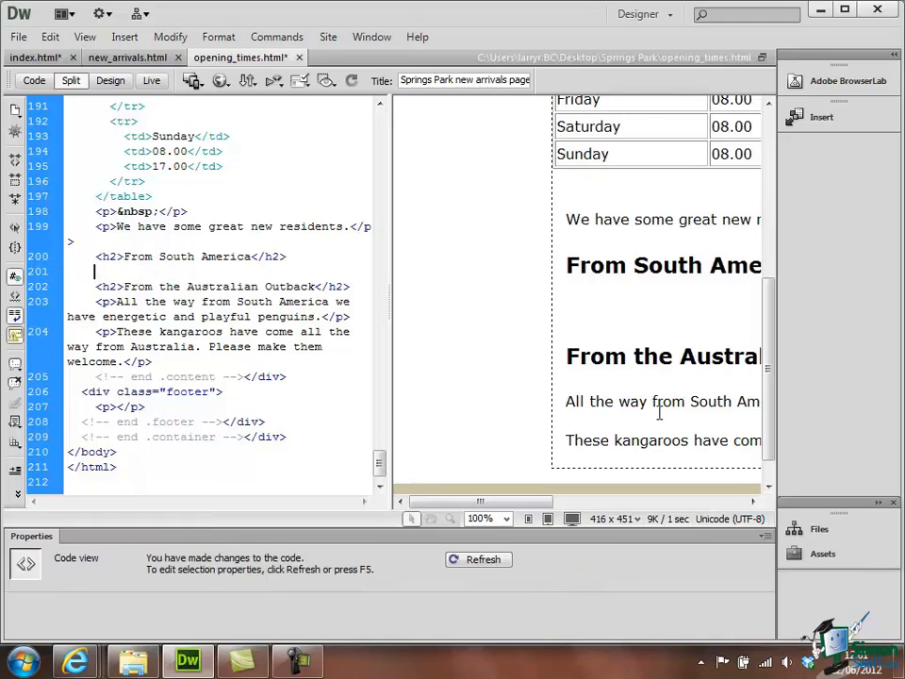
left_click(476, 560)
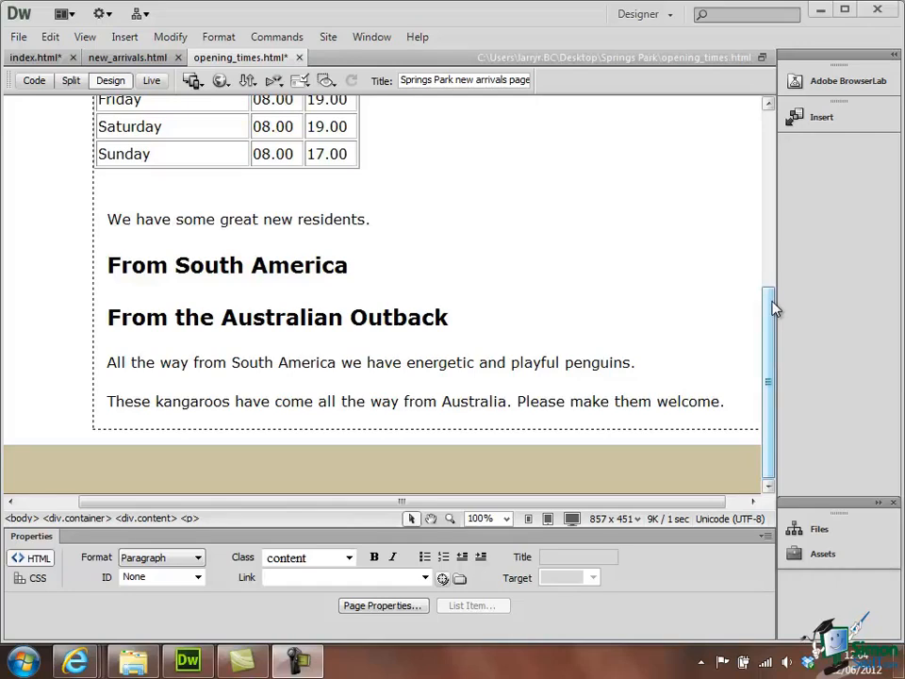
Select the whole penguins paragraph beneath From the Australian Outback by its paragraph tag and delete it.
left_click(106, 361)
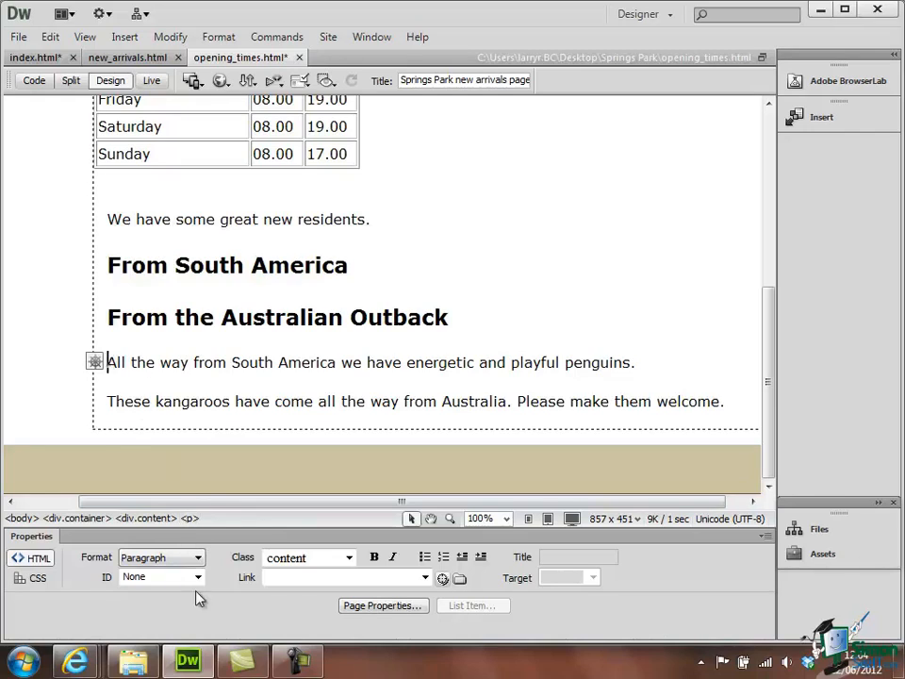
left_click(190, 518)
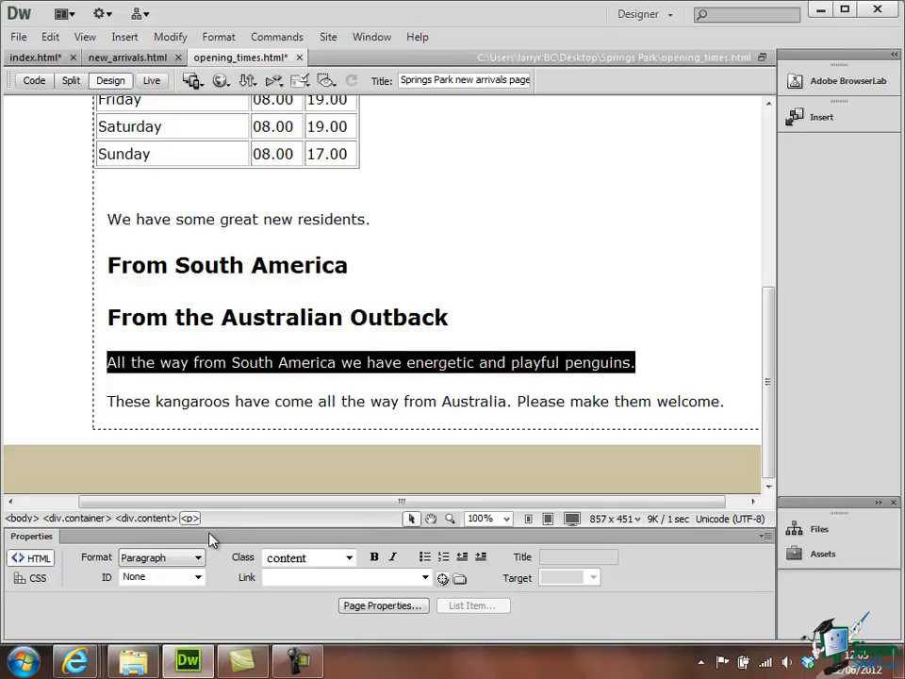
key("Delete")
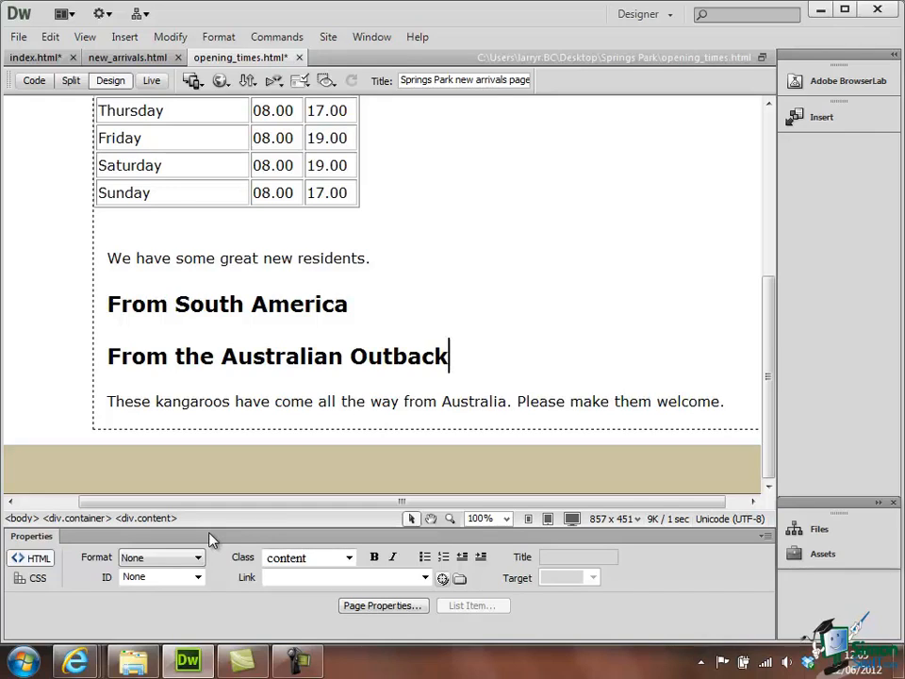
Select the whole kangaroos paragraph by its paragraph tag and copy it.
left_click(109, 401)
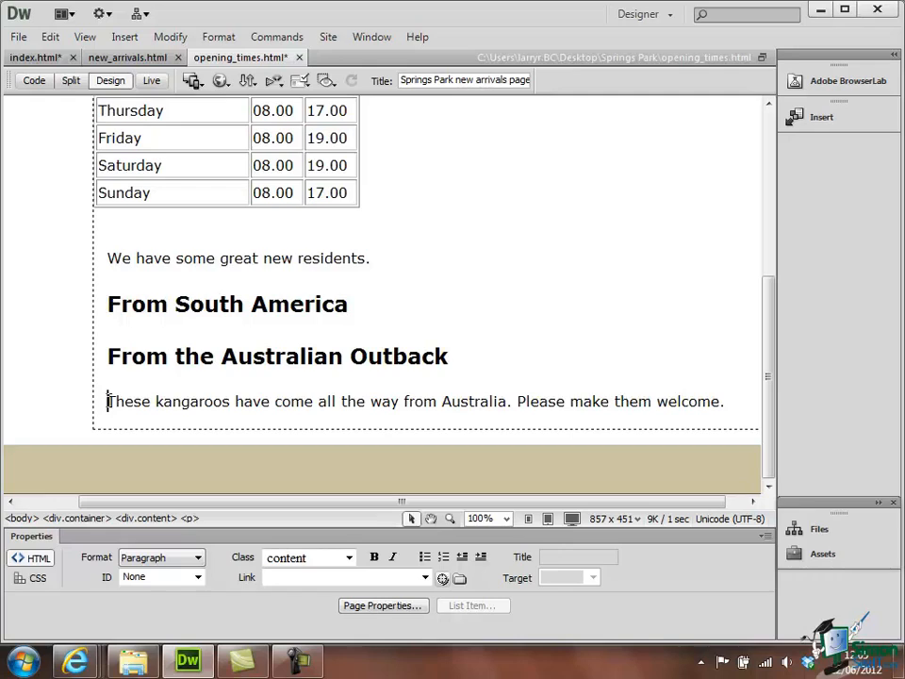
left_click(189, 518)
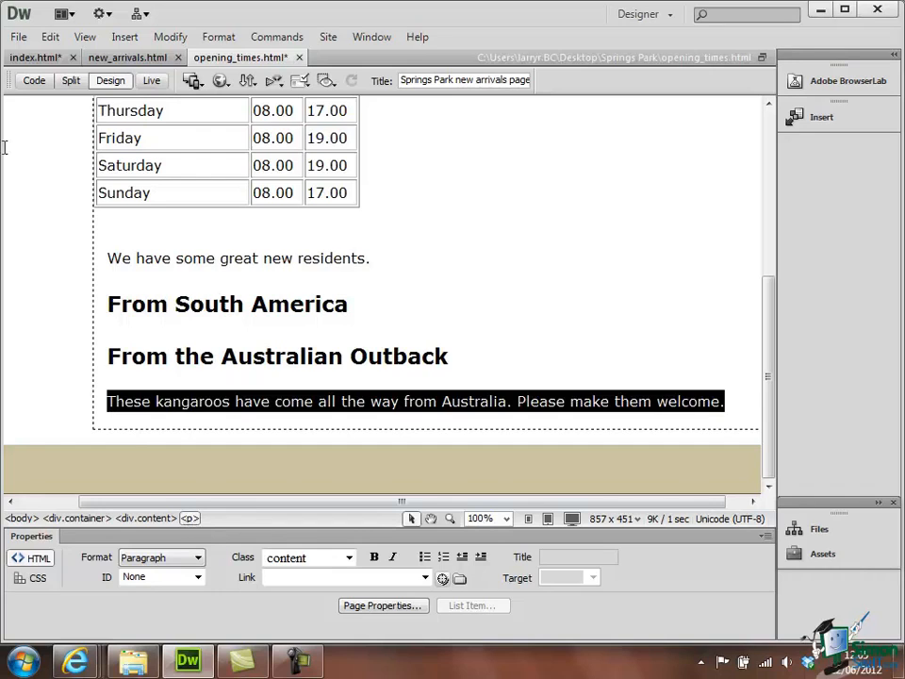
left_click(50, 39)
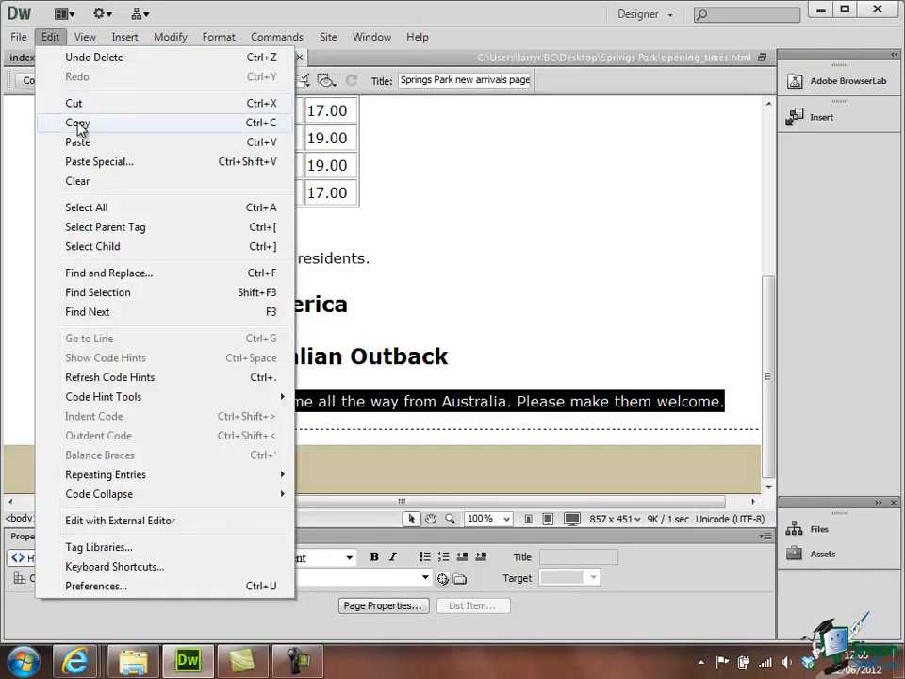
left_click(78, 126)
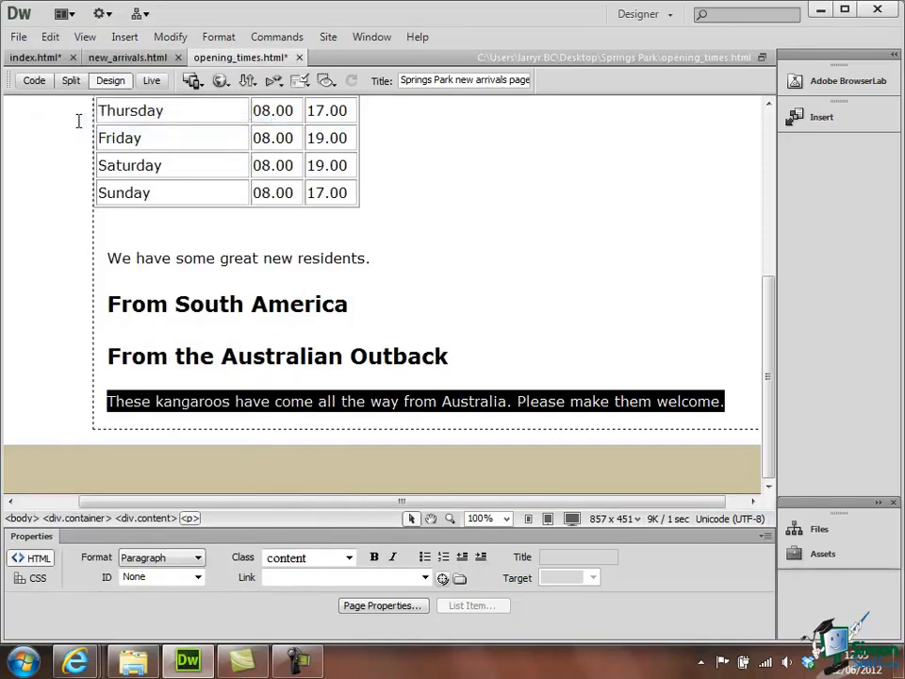
Paste the copied kangaroos paragraph directly above the From South America heading.
left_click(109, 304)
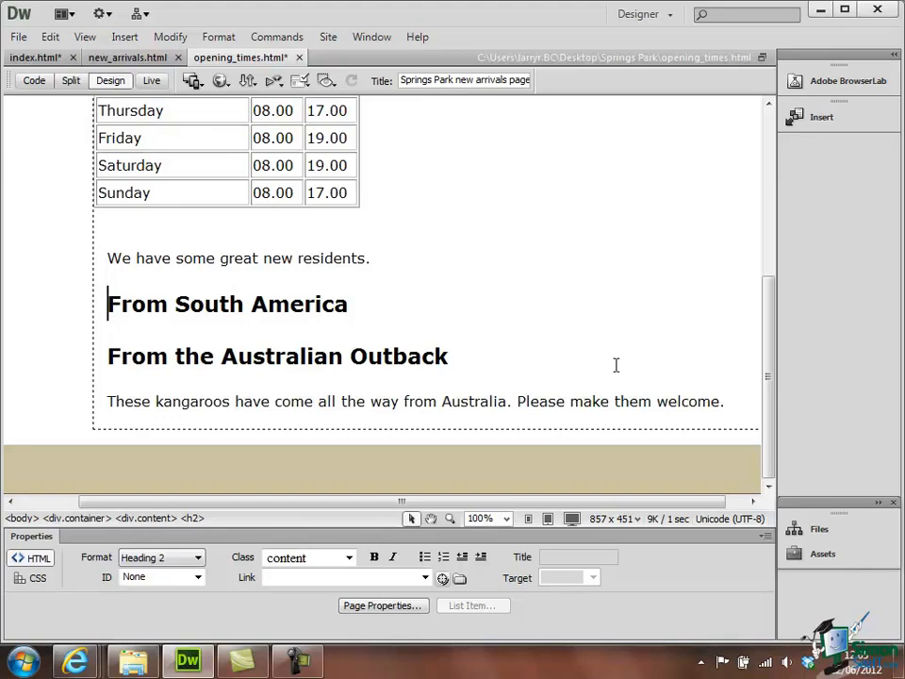
left_click(51, 37)
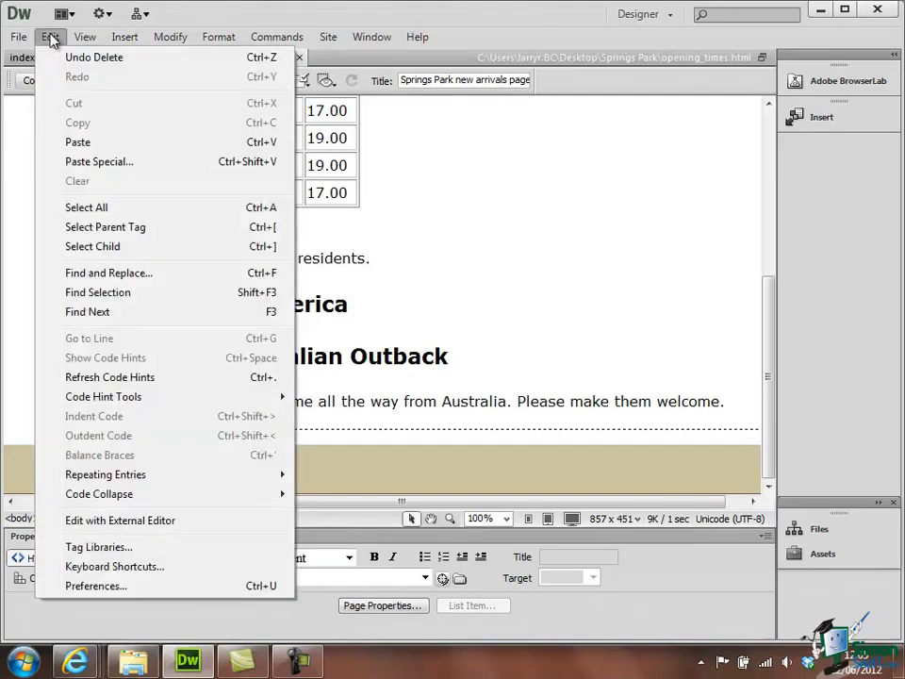
left_click(92, 146)
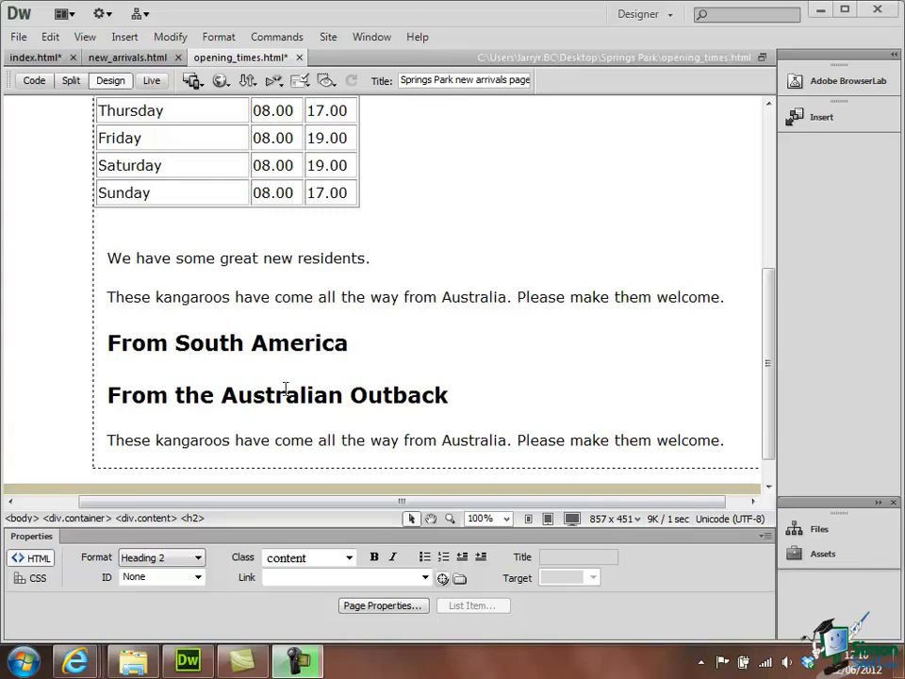
Try out text selection on the span between the two kangaroos paragraphs, the word Please, and the lower kangaroos text.
left_click(184, 296)
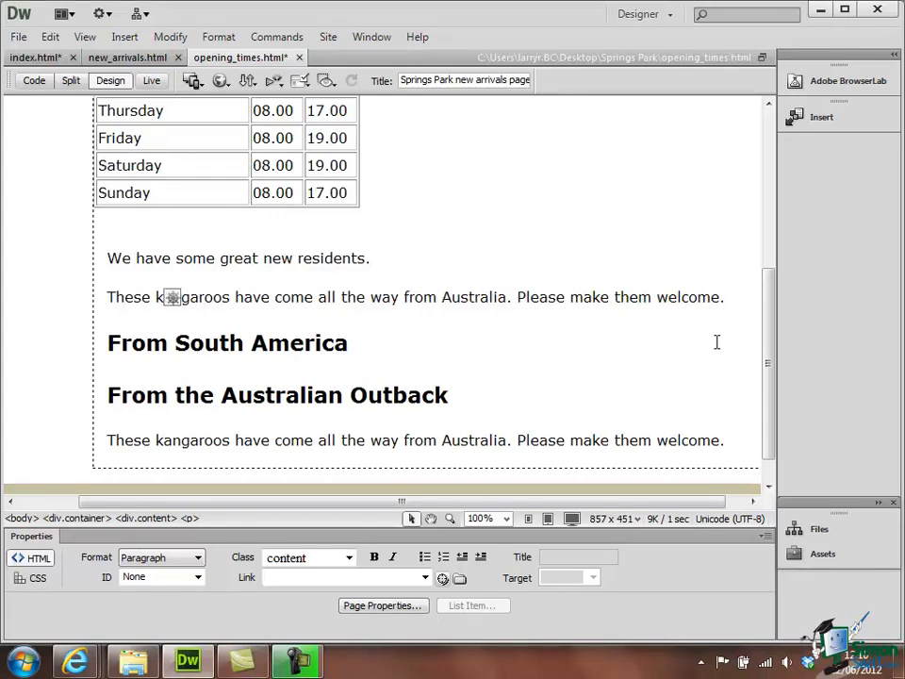
left_click(646, 441, "shift")
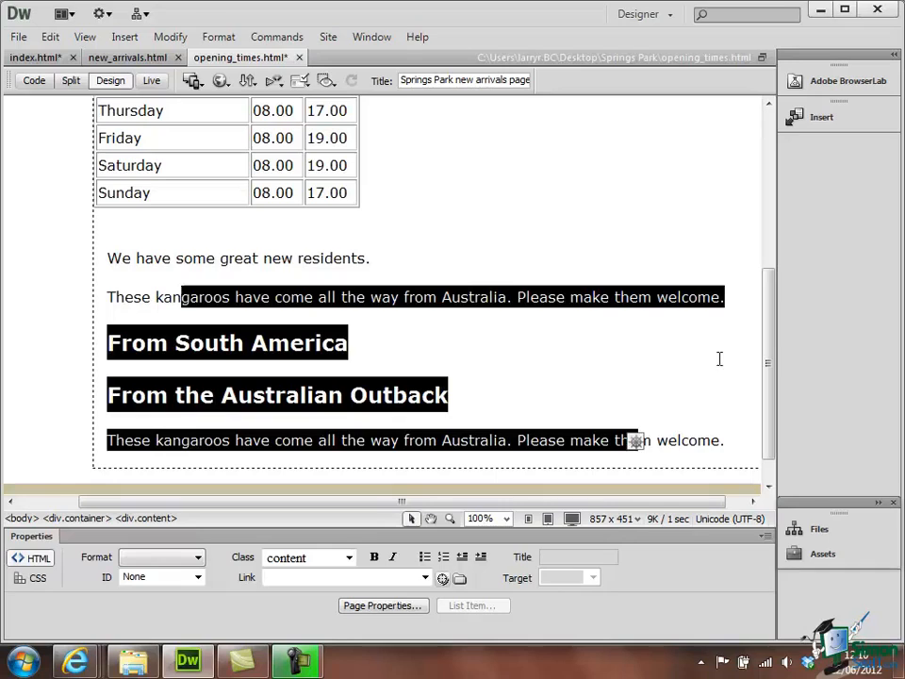
left_click(654, 350)
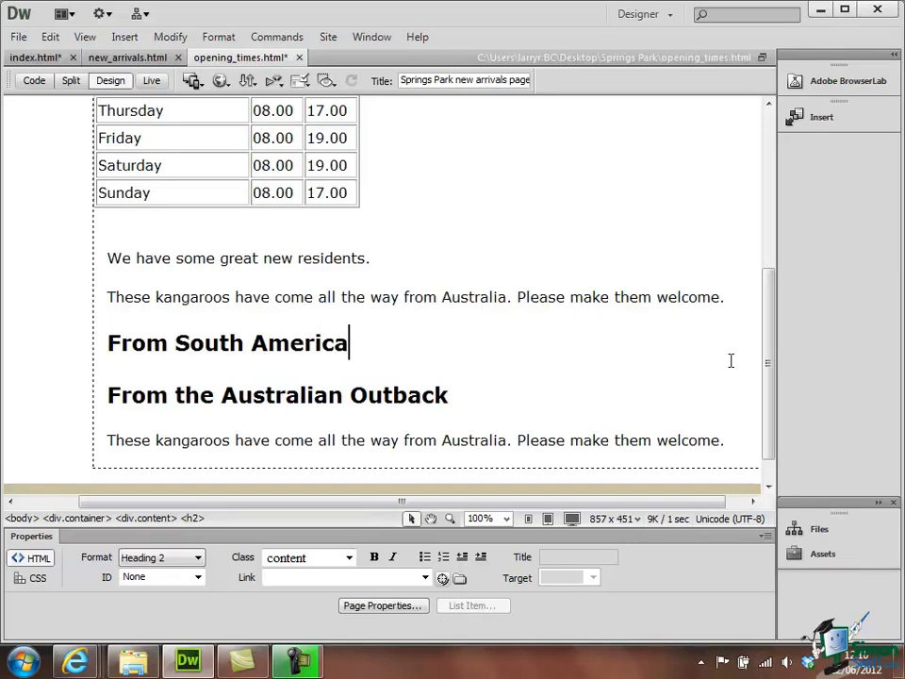
double_click(539, 299)
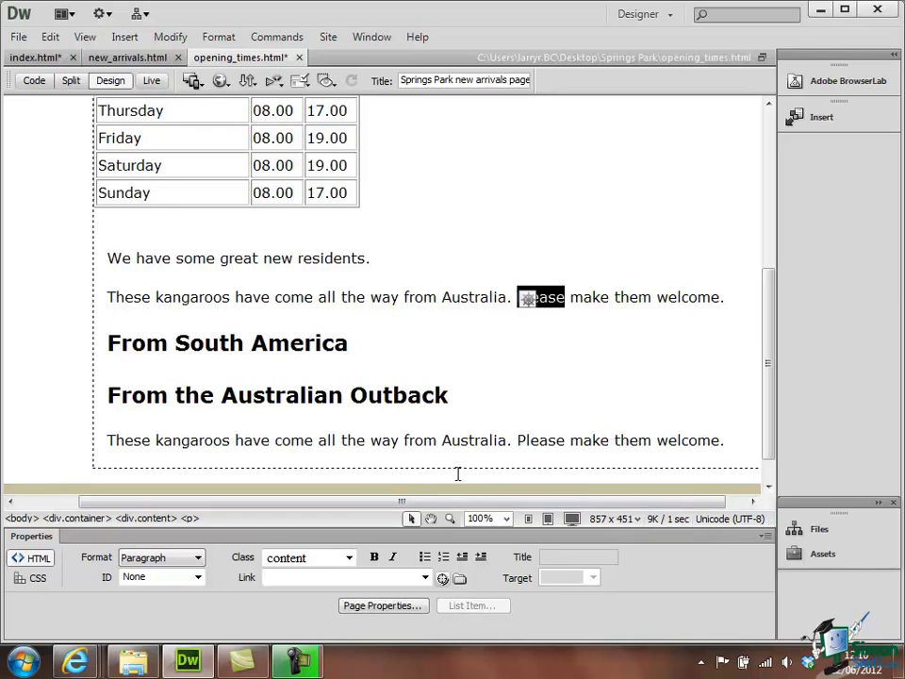
triple_click(383, 441)
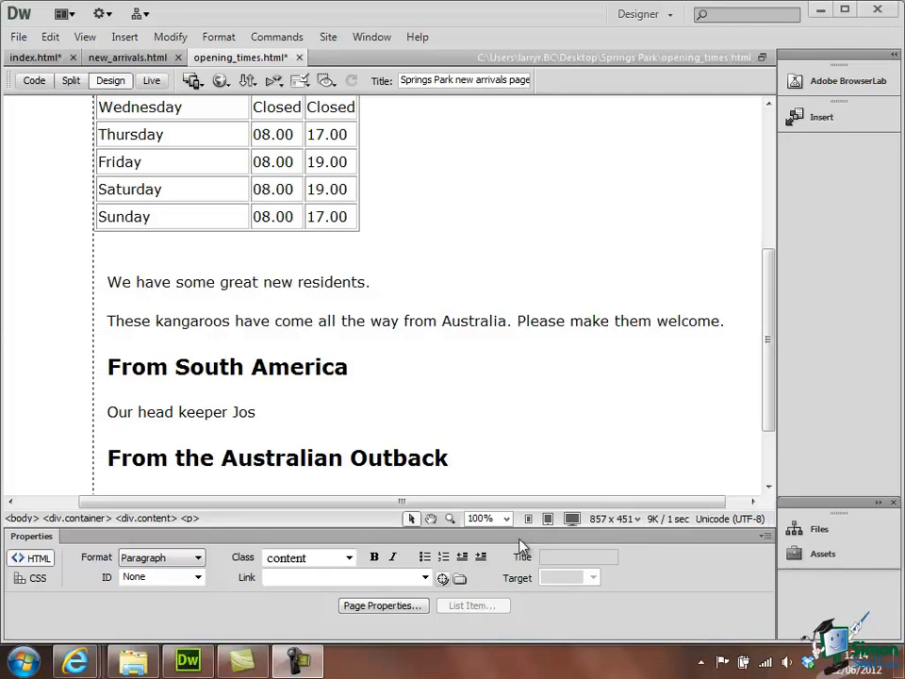
Insert the special character é (&eacute;) at the end of the head keeper's name beneath From South America.
left_click(126, 40)
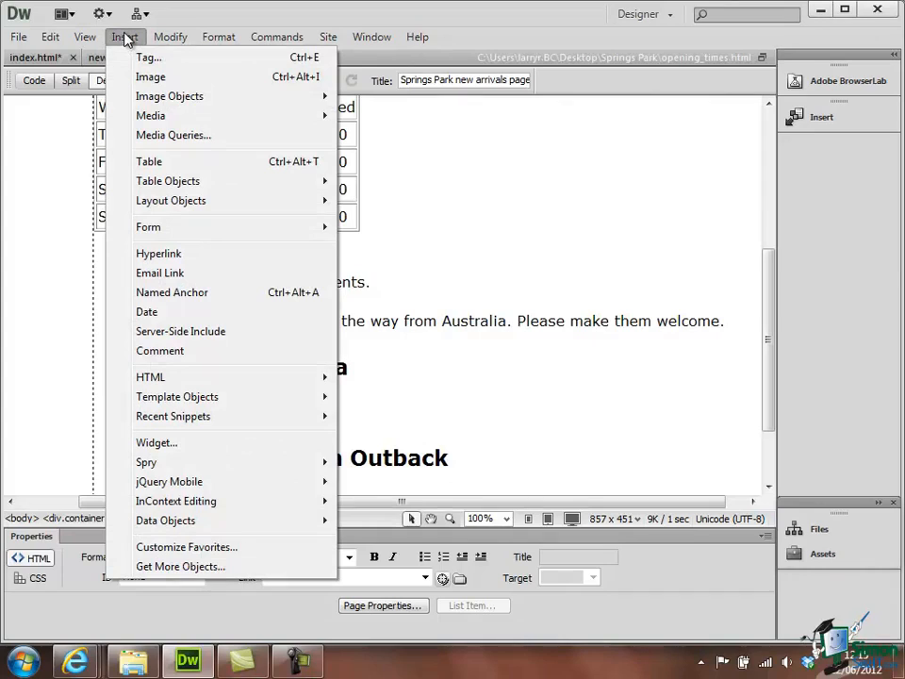
mouse_move(173, 382)
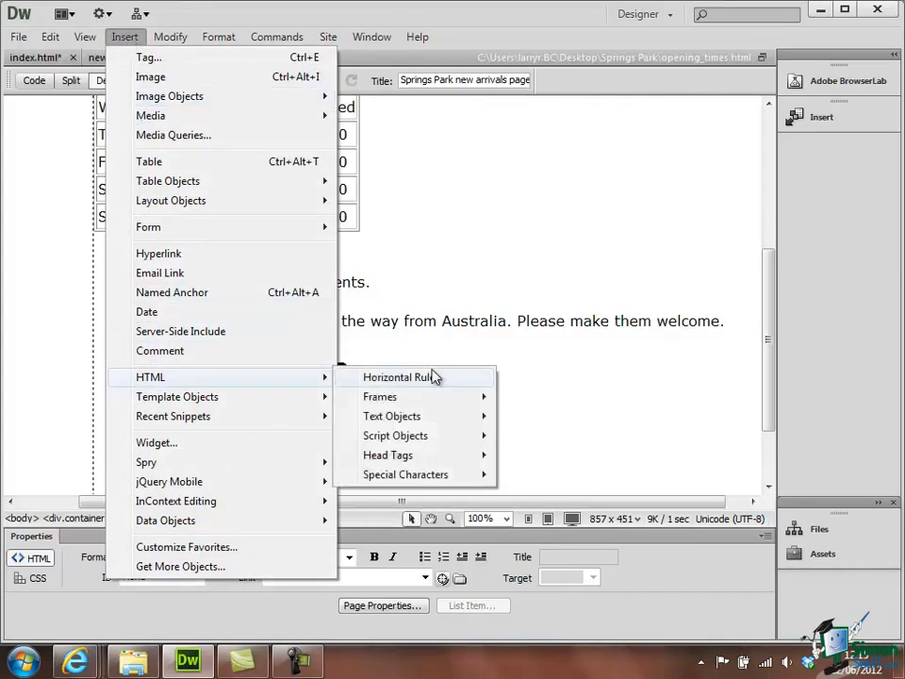
mouse_move(433, 477)
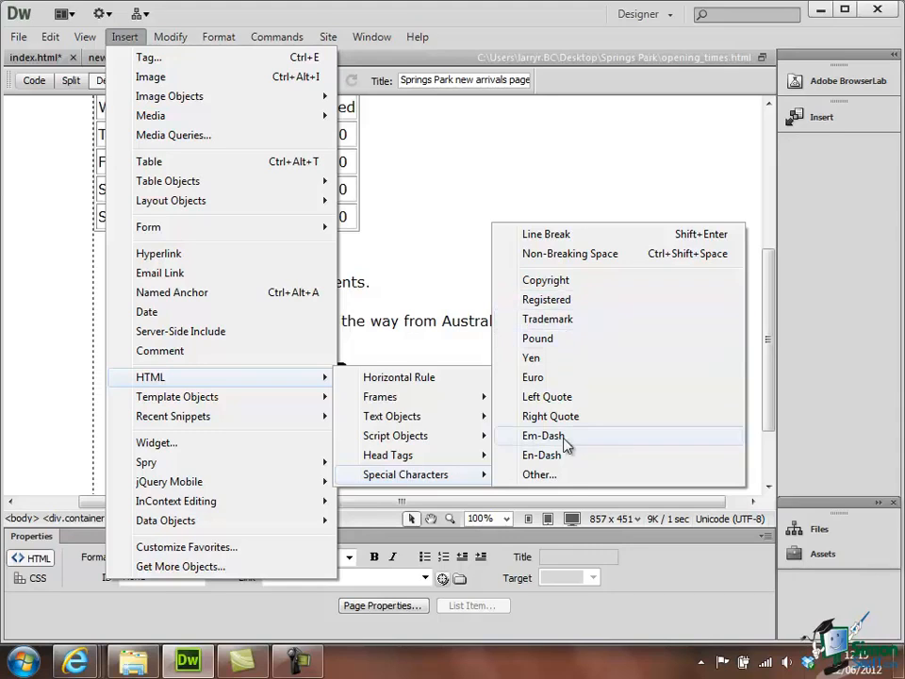
left_click(558, 476)
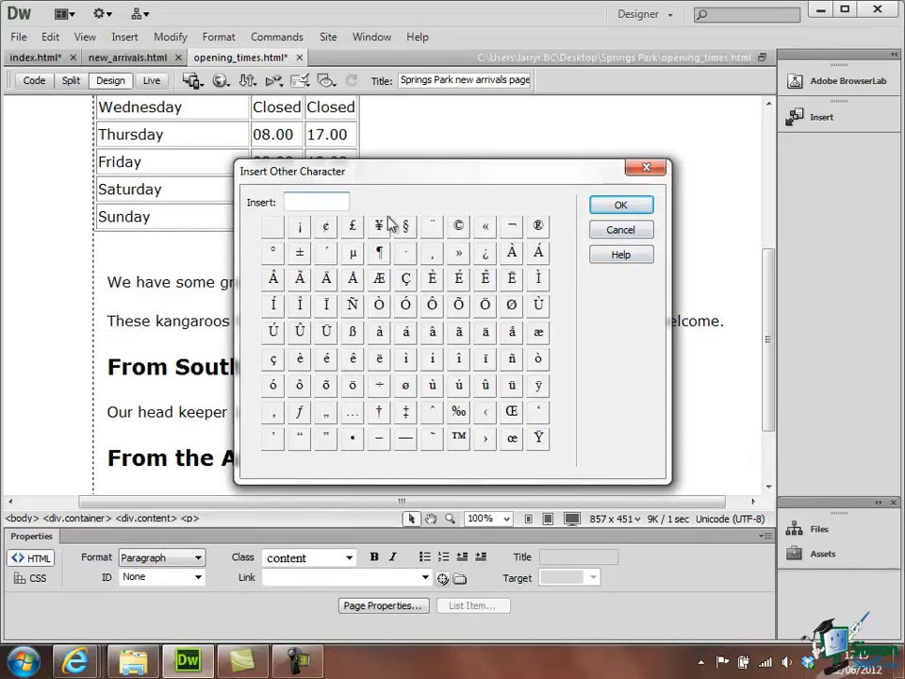
left_click_drag(343, 174, 468, 86)
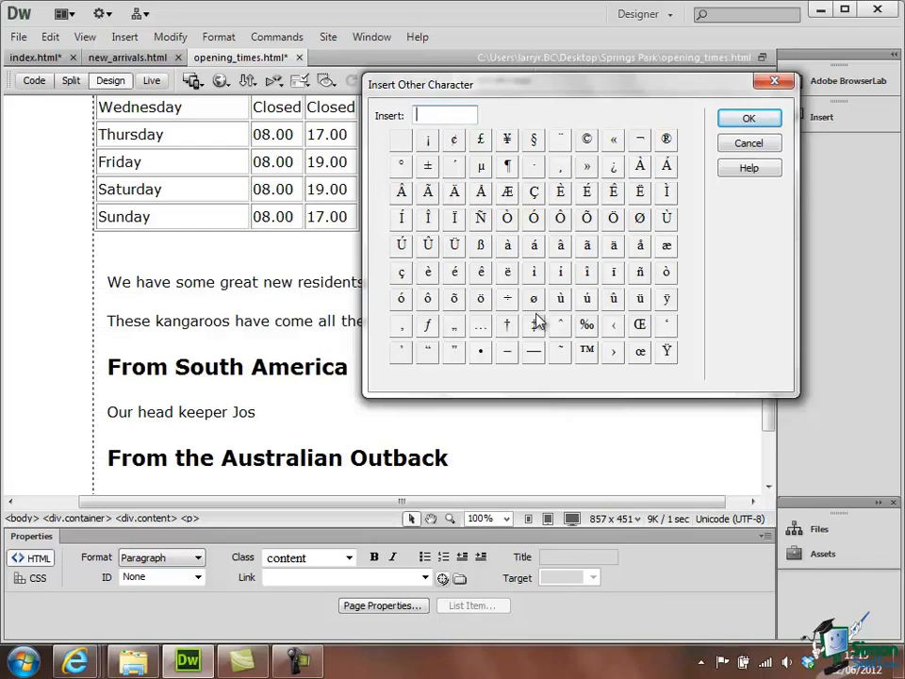
left_click(456, 273)
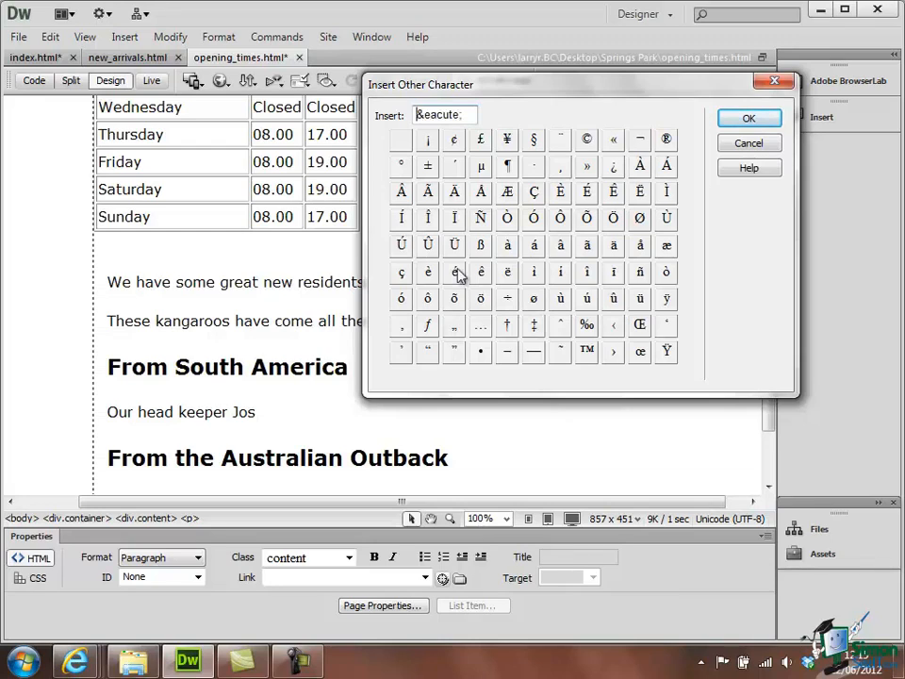
left_click(748, 119)
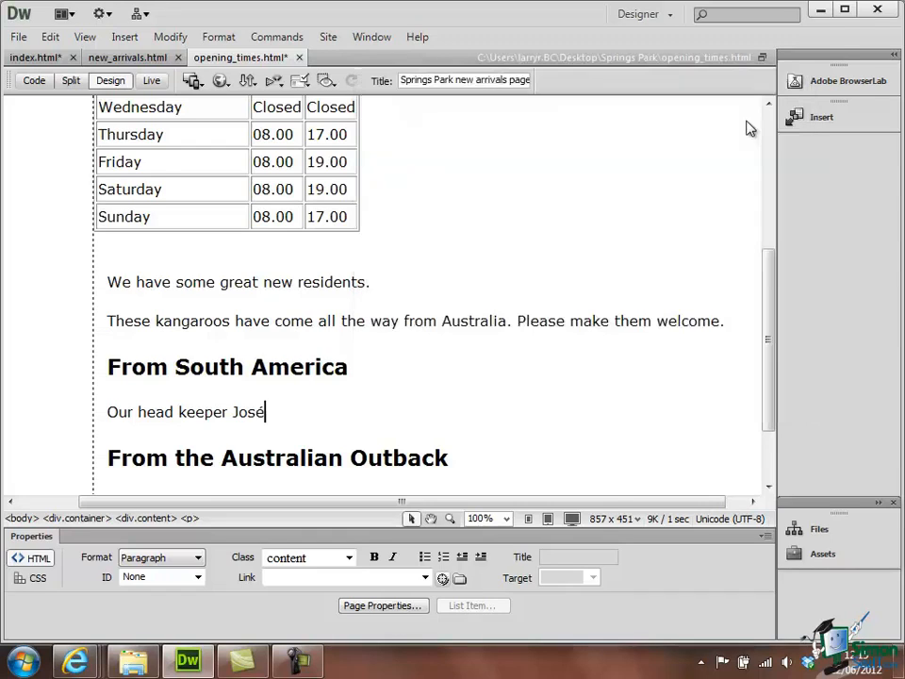